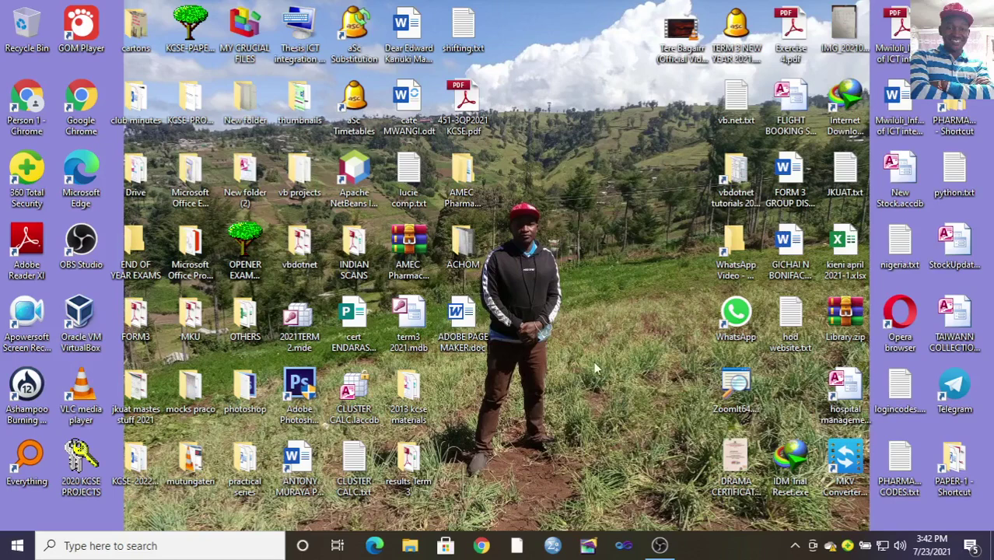
# - Open Adobe PageMaker 7.0 and close the Templates palette
pyautogui.click(589, 546)
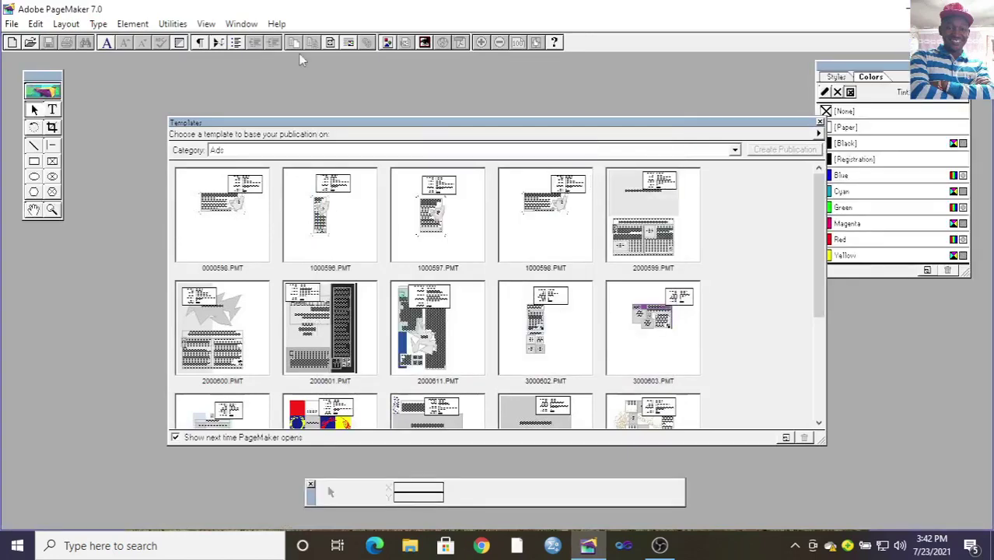
pyautogui.moveTo(377, 131); pyautogui.dragTo(351, 123)
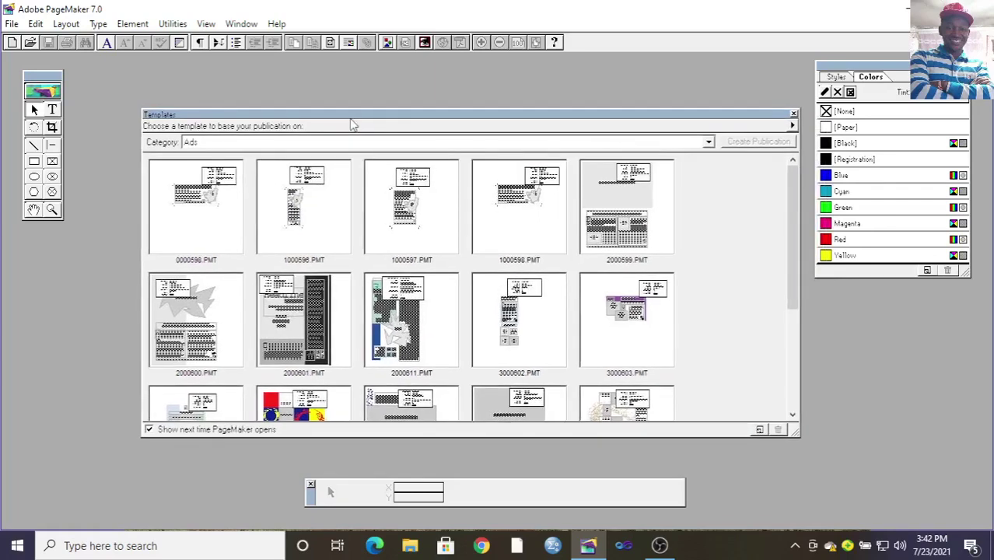
pyautogui.click(793, 114)
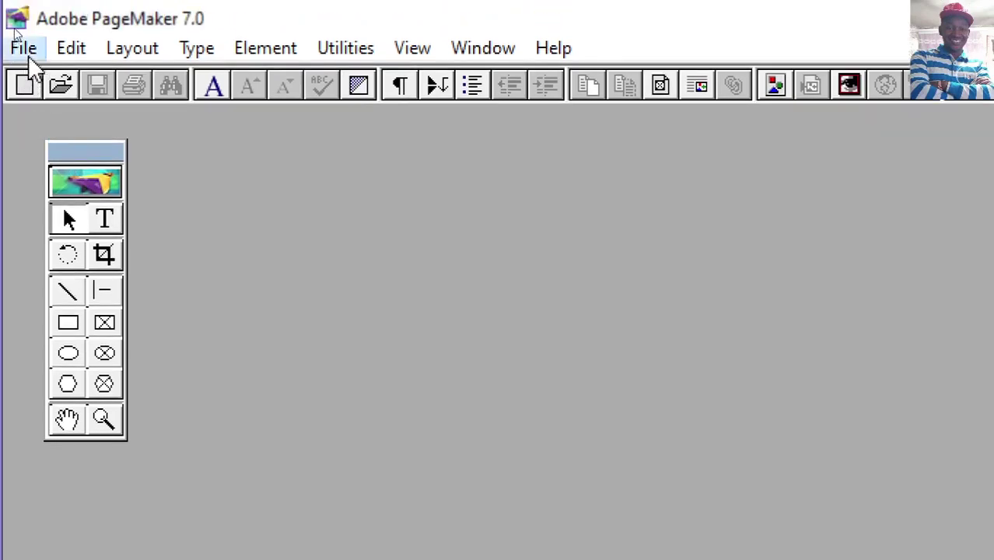
# - Create a new publication with the A4 page size, keeping the other document setup options at their defaults
pyautogui.click(24, 32)
pyautogui.click(96, 81)
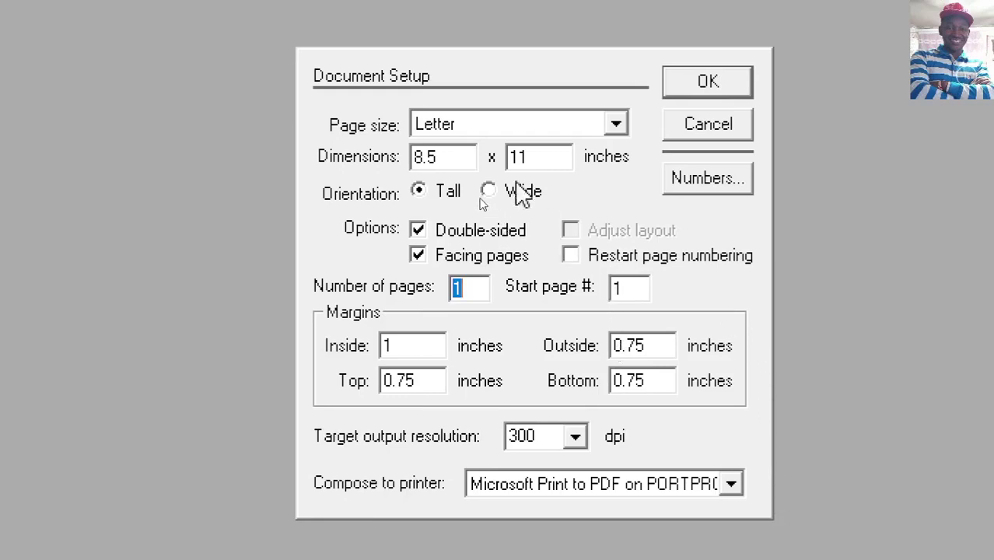
pyautogui.click(616, 125)
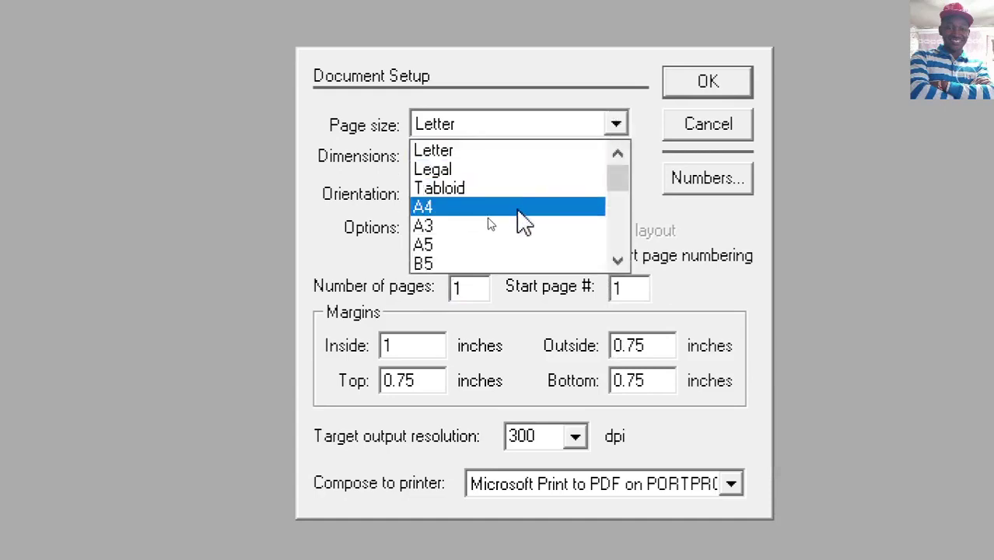
pyautogui.click(519, 210)
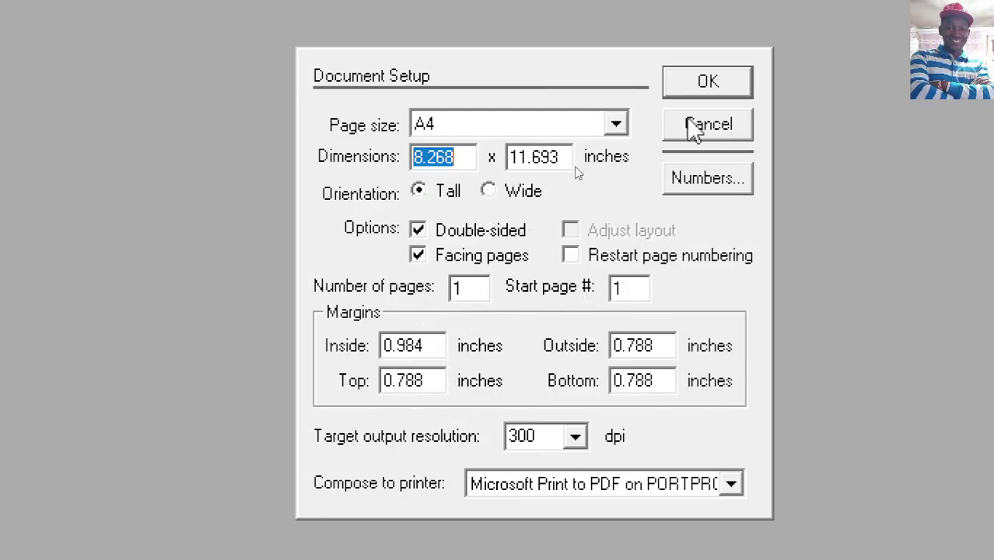
pyautogui.click(710, 89)
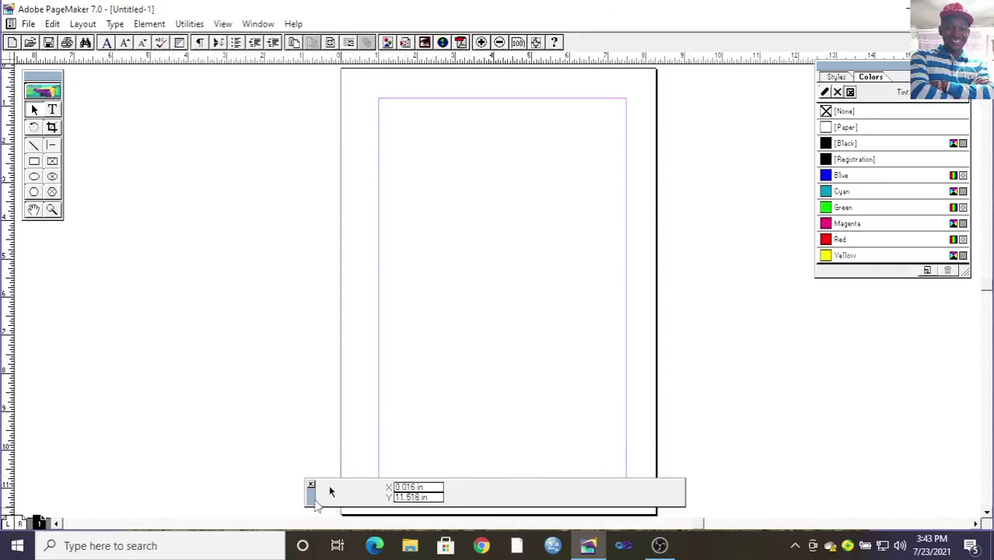
# - Display the left and right master pages and move the control palette clear of the page area
pyautogui.moveTo(696, 420); pyautogui.dragTo(696, 400)
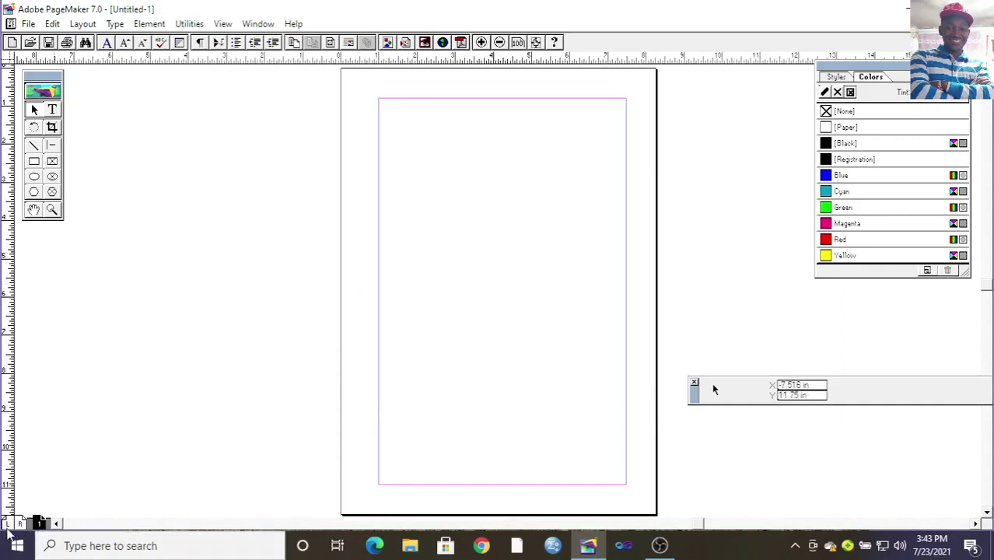
pyautogui.click(19, 524)
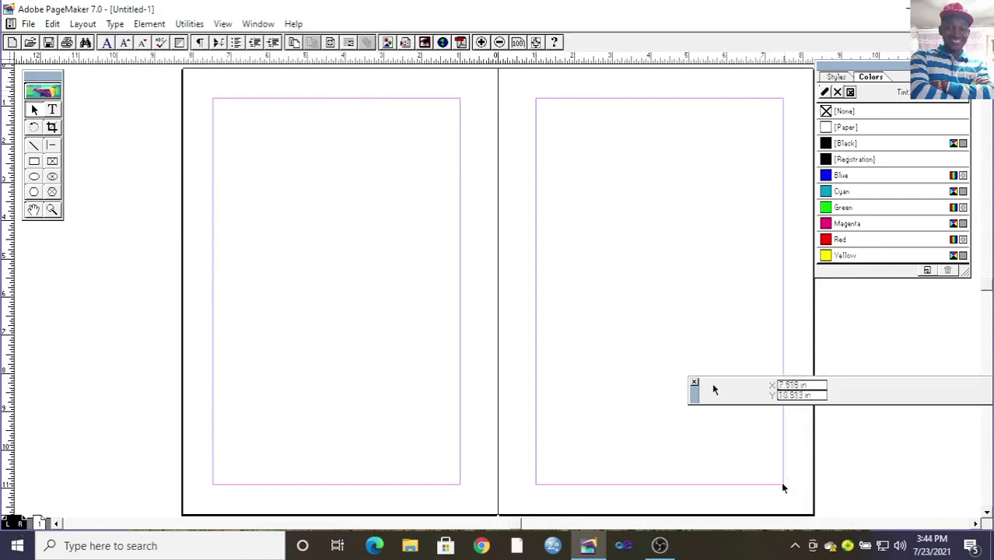
pyautogui.moveTo(693, 399); pyautogui.dragTo(818, 381)
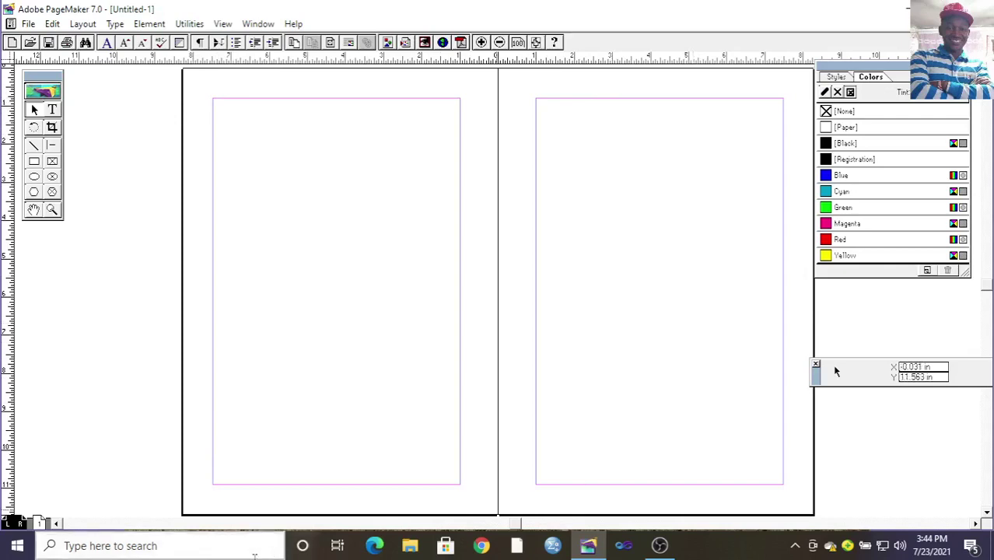
# - Insert two pages after page 1 using the Document Master, and return to page 1
pyautogui.click(37, 523)
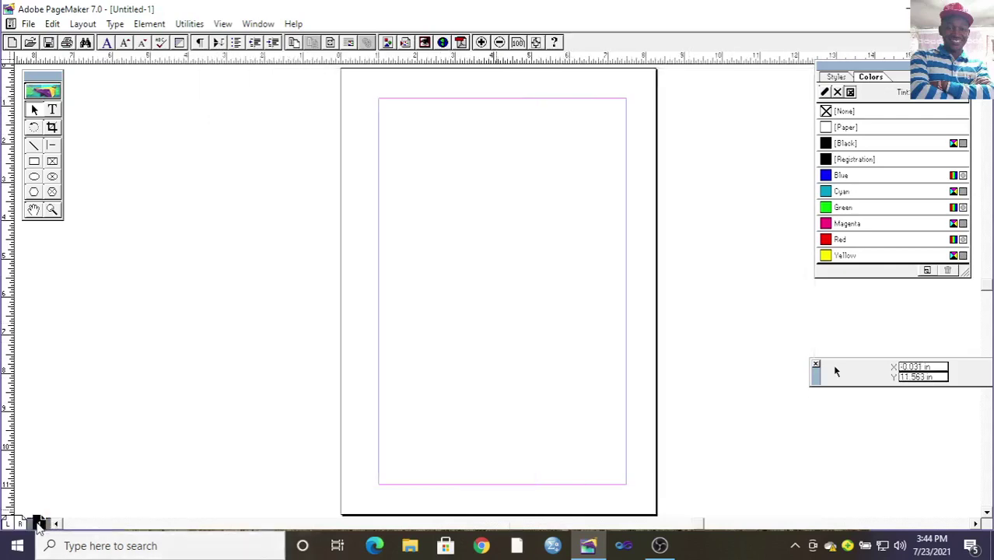
pyautogui.rightClick(37, 522)
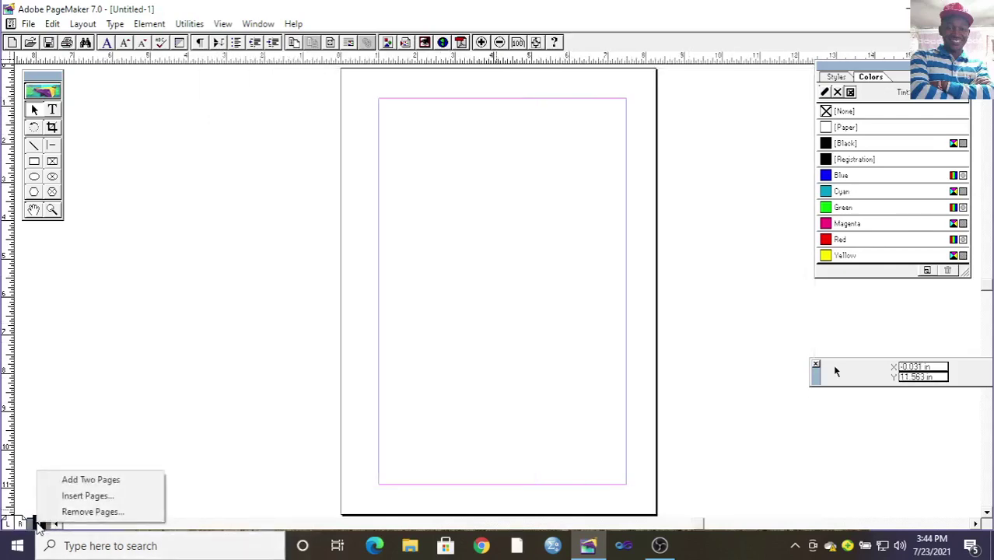
pyautogui.click(181, 446)
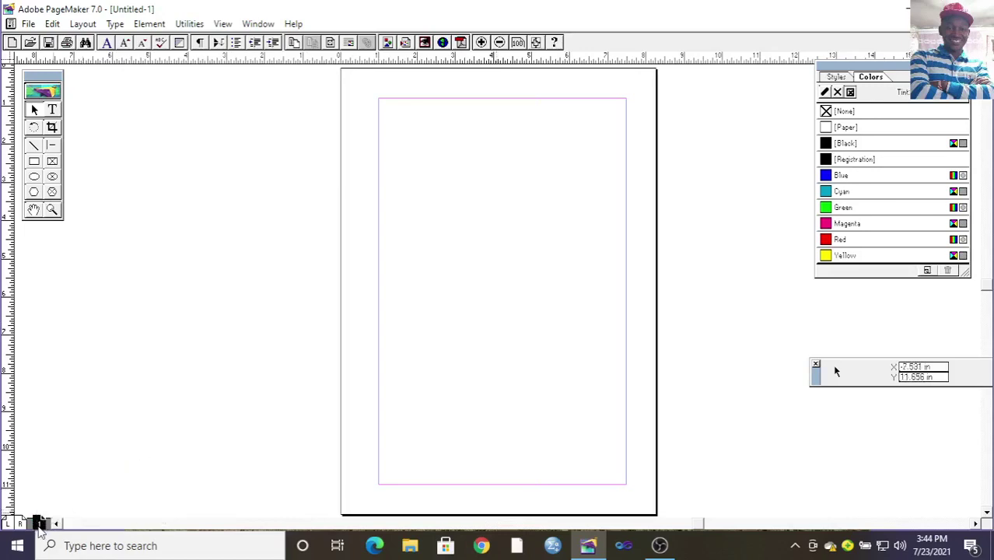
pyautogui.rightClick(38, 523)
pyautogui.click(95, 500)
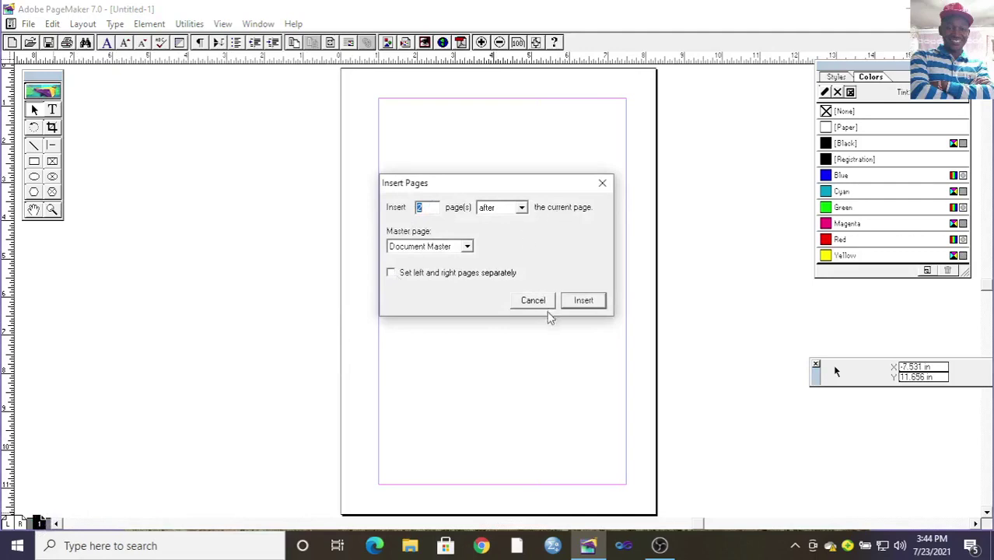
pyautogui.click(575, 302)
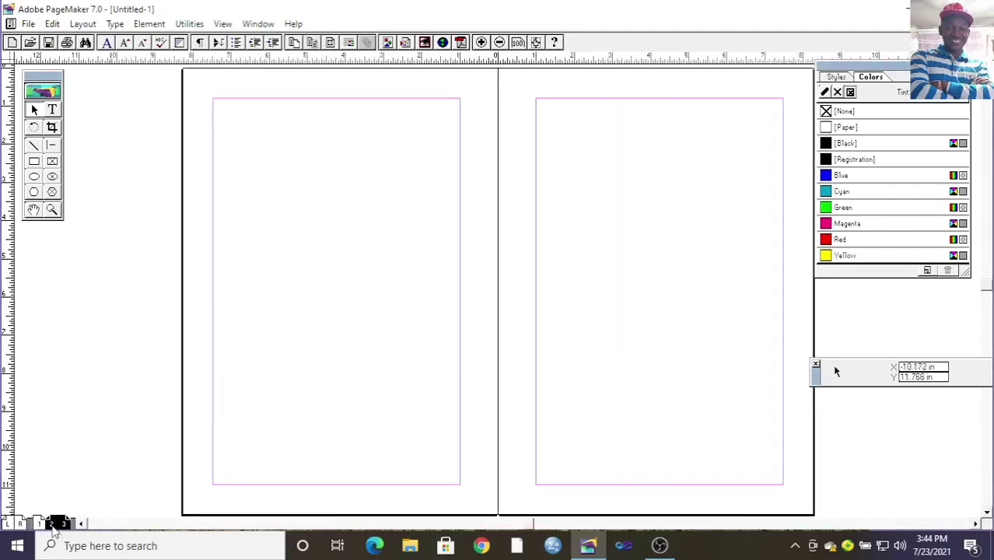
pyautogui.rightClick(64, 526)
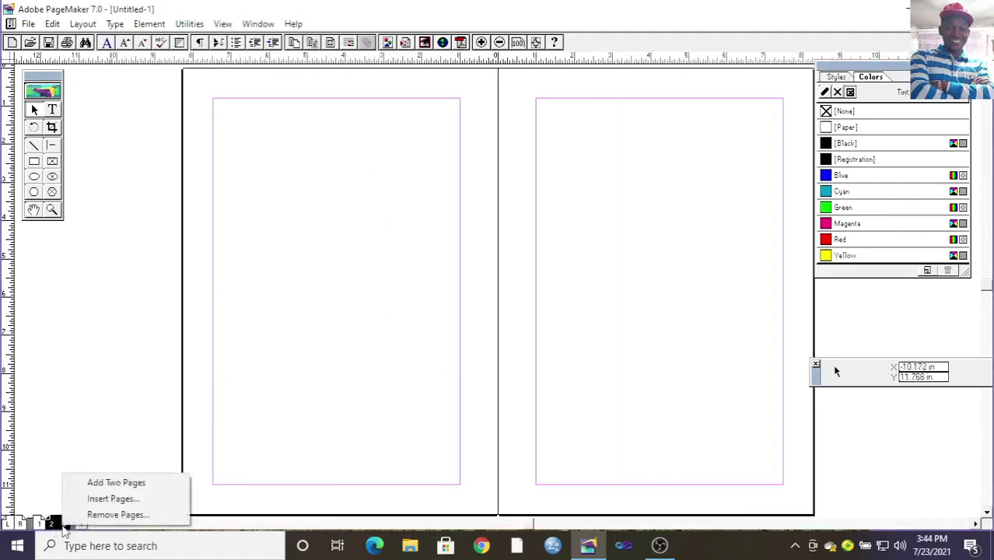
pyautogui.click(107, 336)
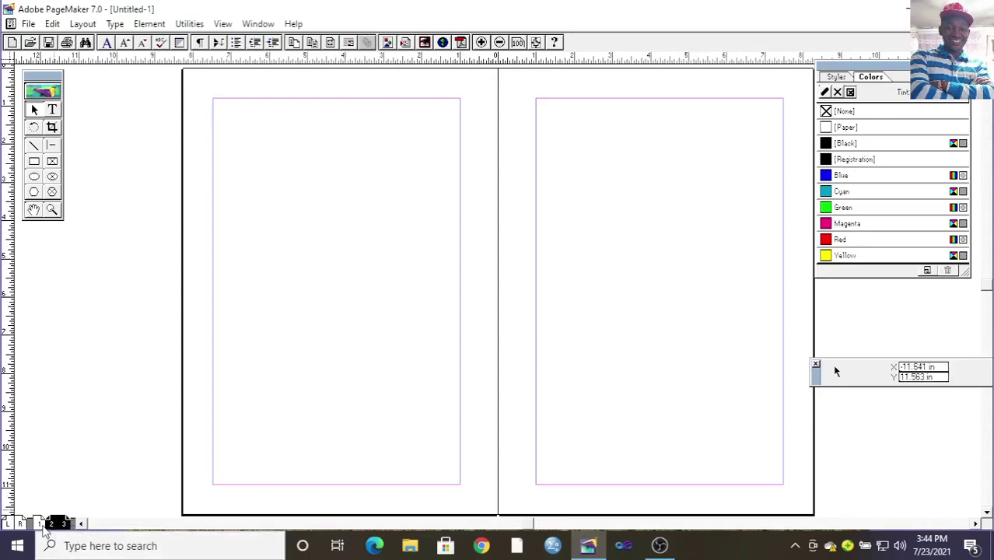
pyautogui.click(41, 524)
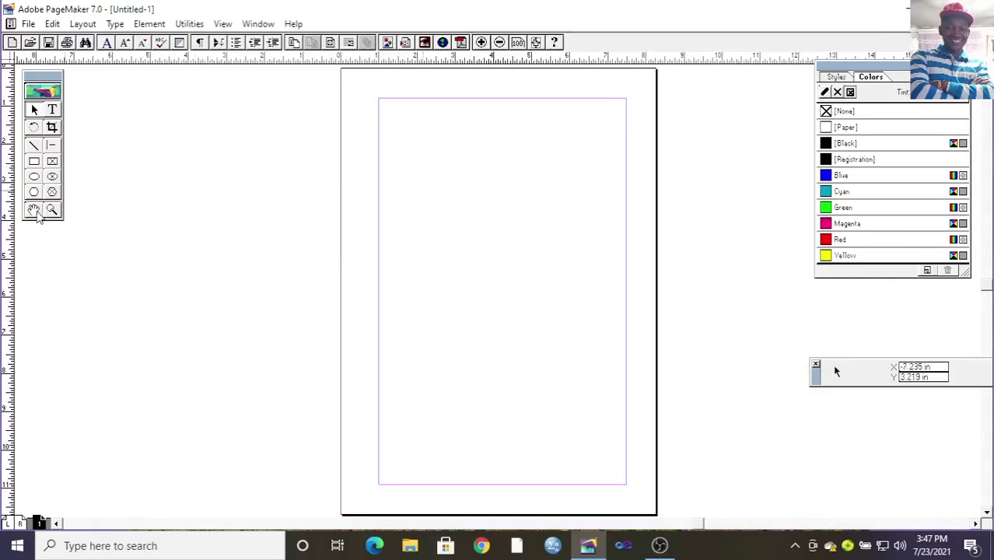
# - Draw a rectangle along the margin guides of page 1, about 6.5 in wide and 10 in tall, with an 8 pt solid stroke
pyautogui.click(35, 163)
pyautogui.moveTo(379, 98)
pyautogui.mouseDown()
pyautogui.moveTo(534, 216)
pyautogui.moveTo(635, 448)
pyautogui.moveTo(617, 471)
pyautogui.moveTo(628, 484)
pyautogui.mouseUp()
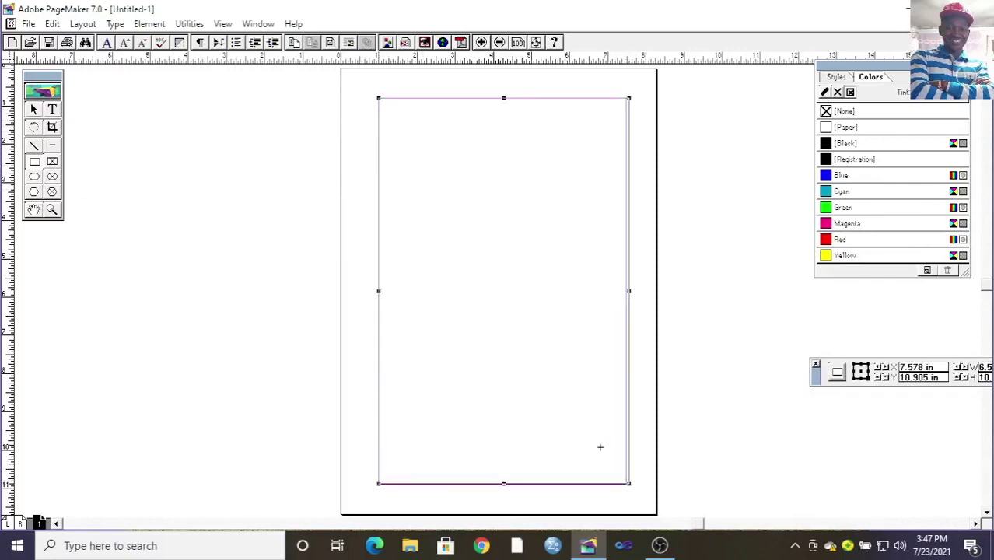
pyautogui.click(152, 26)
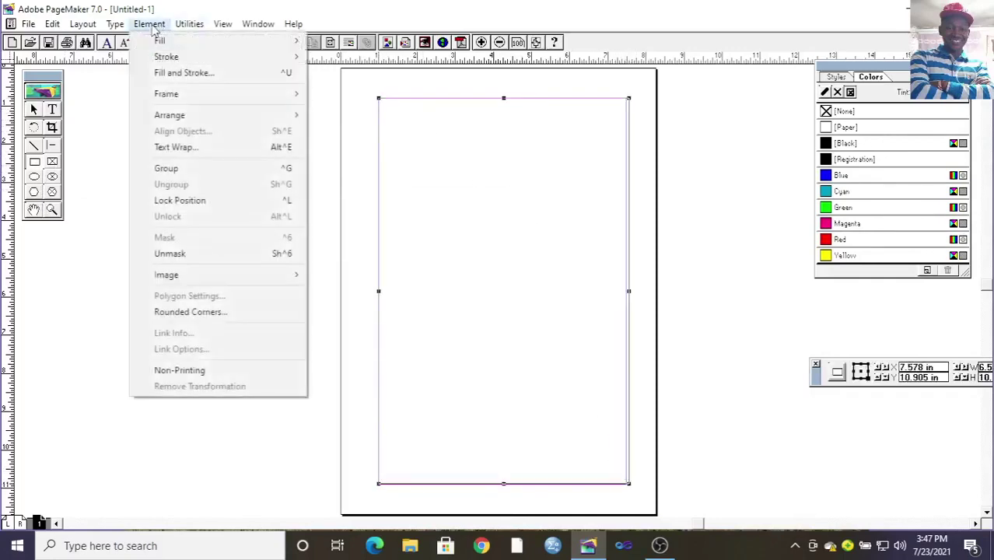
pyautogui.moveTo(198, 45)
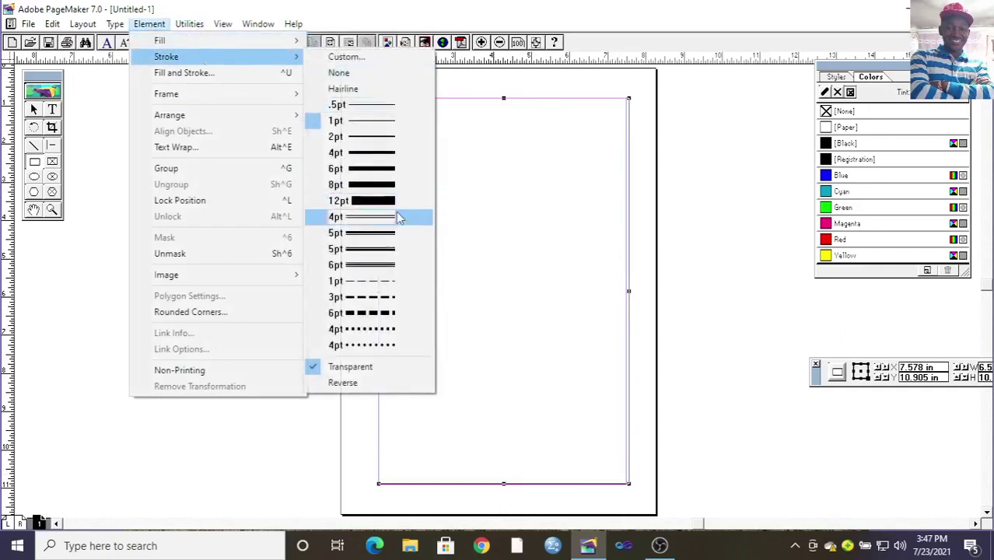
pyautogui.click(389, 185)
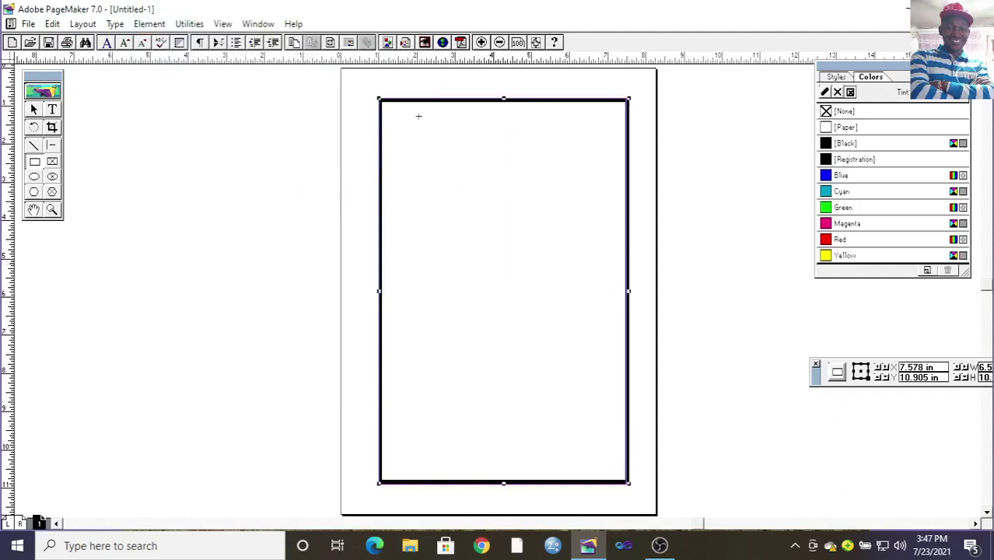
# - Set the border rectangle's stroke color to Magenta
pyautogui.click(148, 23)
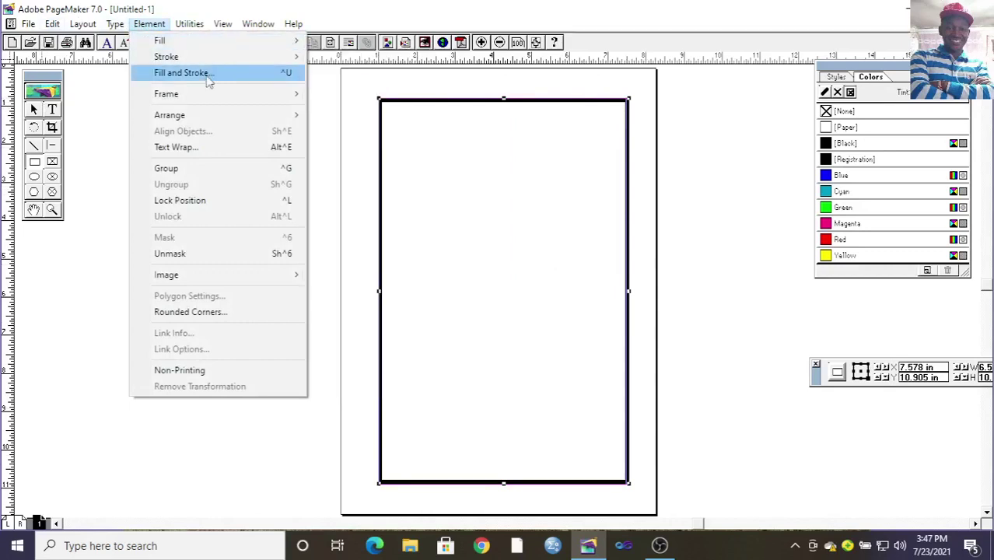
pyautogui.click(187, 73)
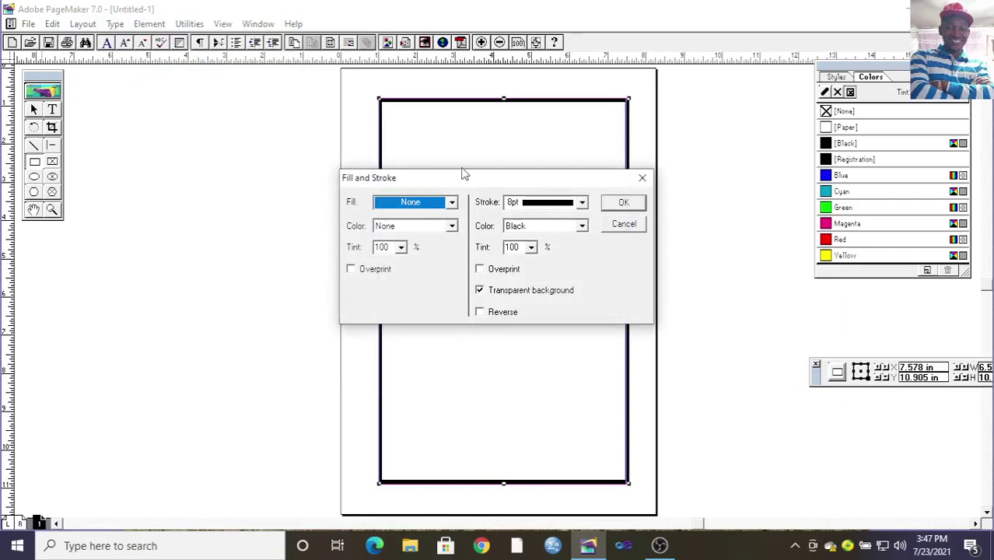
pyautogui.click(582, 227)
pyautogui.scroll(-1, 545, 264)
pyautogui.click(540, 268)
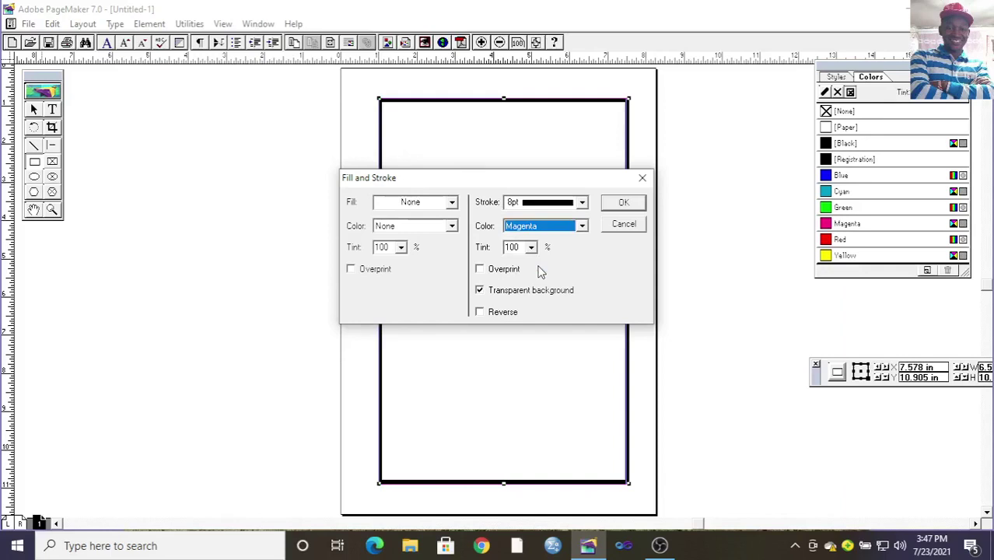
pyautogui.click(622, 205)
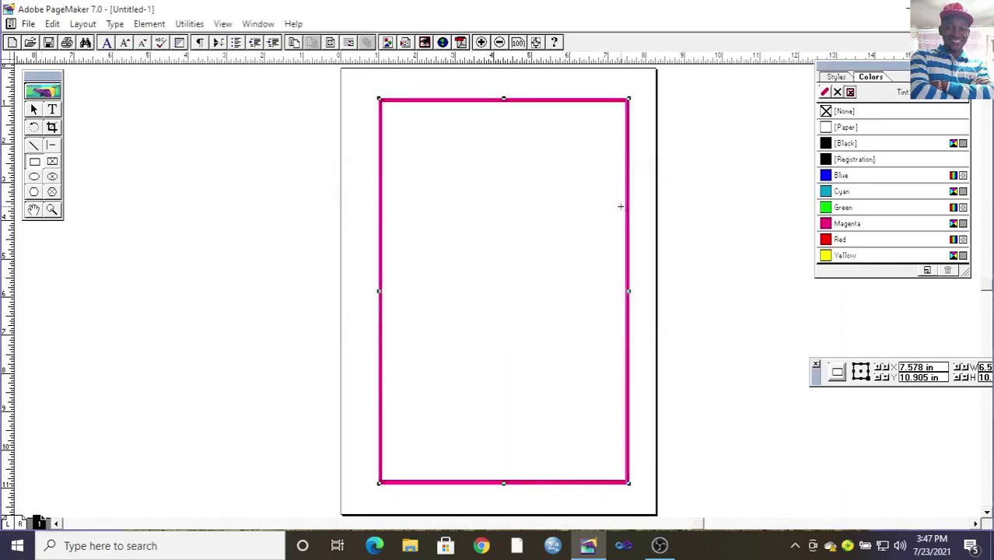
# - Draw a second rectangle about 6 by 9.6 in inside the magenta border and give it a thicker Blue stroke
pyautogui.moveTo(388, 108)
pyautogui.mouseDown()
pyautogui.moveTo(515, 241)
pyautogui.moveTo(619, 477)
pyautogui.mouseUp()
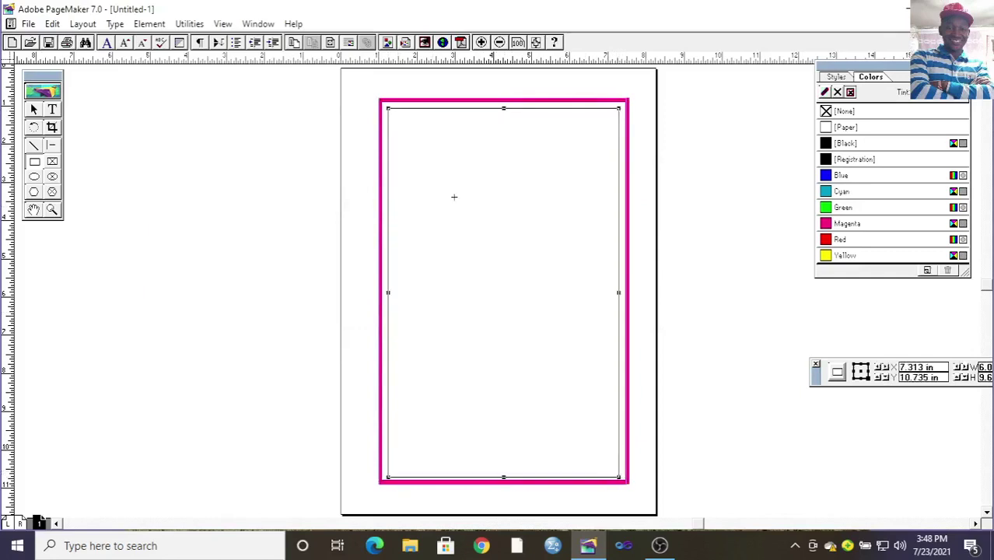
pyautogui.click(150, 23)
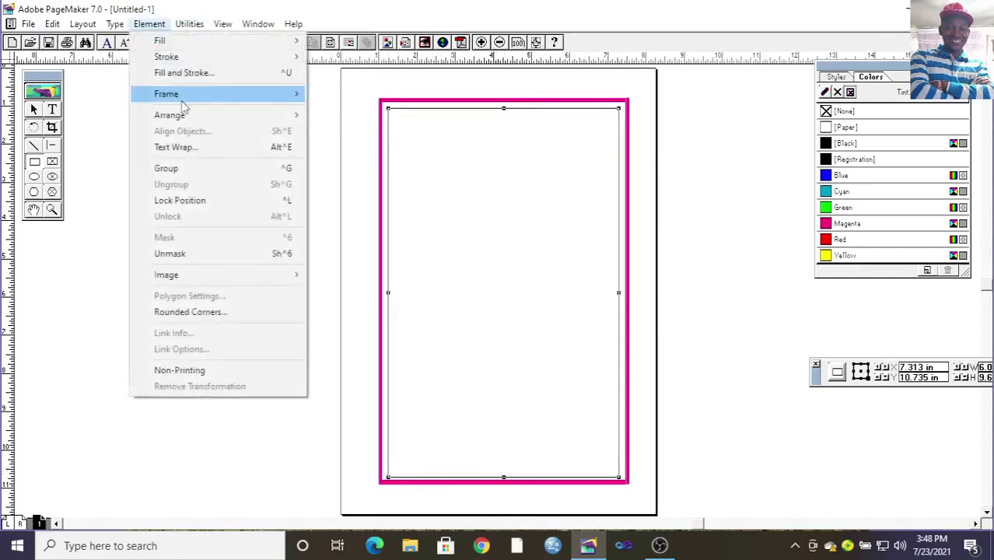
pyautogui.click(234, 72)
pyautogui.click(581, 226)
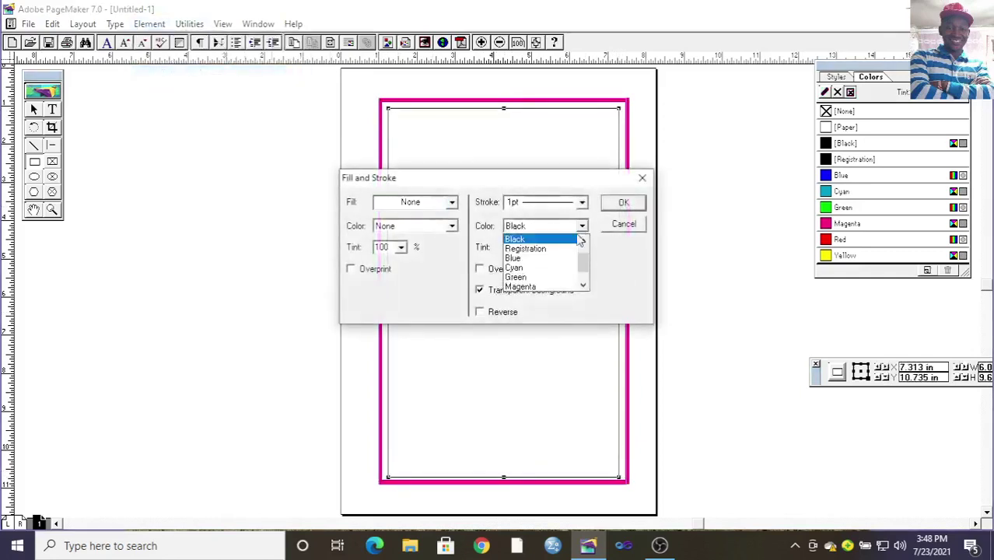
pyautogui.click(515, 258)
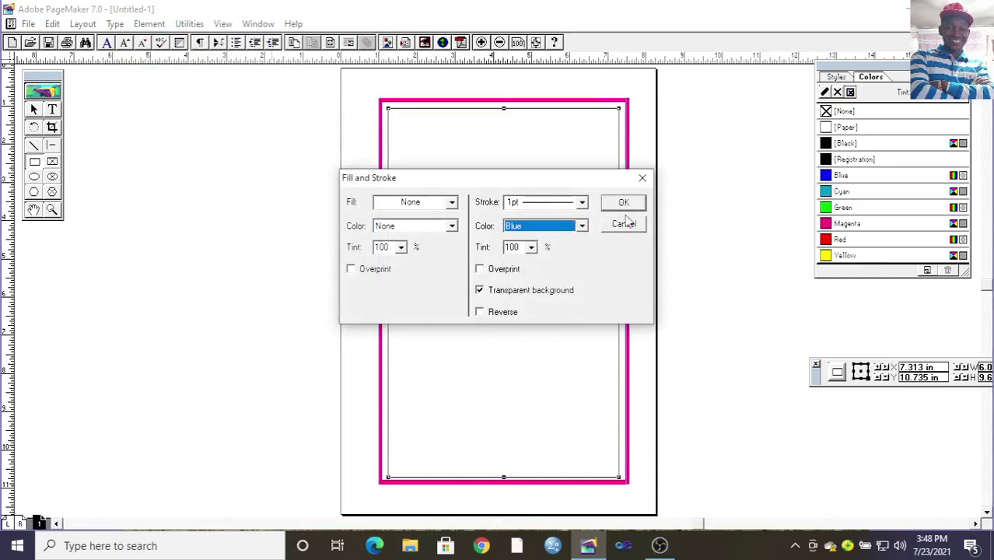
pyautogui.click(581, 202)
pyautogui.click(575, 252)
pyautogui.click(623, 204)
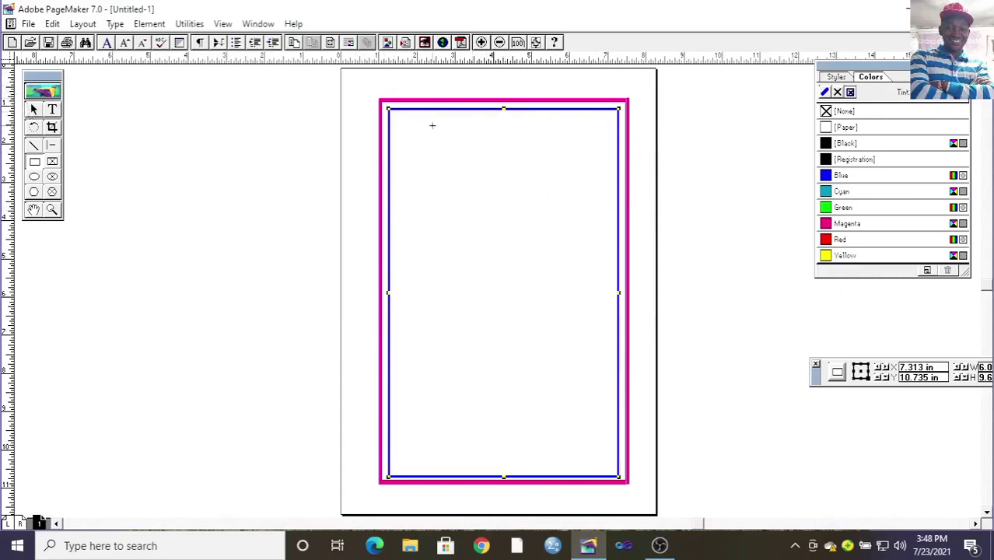
# - Enlarge the blue rectangle until its edges sit close against the magenta border, and deselect it
pyautogui.click(33, 109)
pyautogui.click(413, 133)
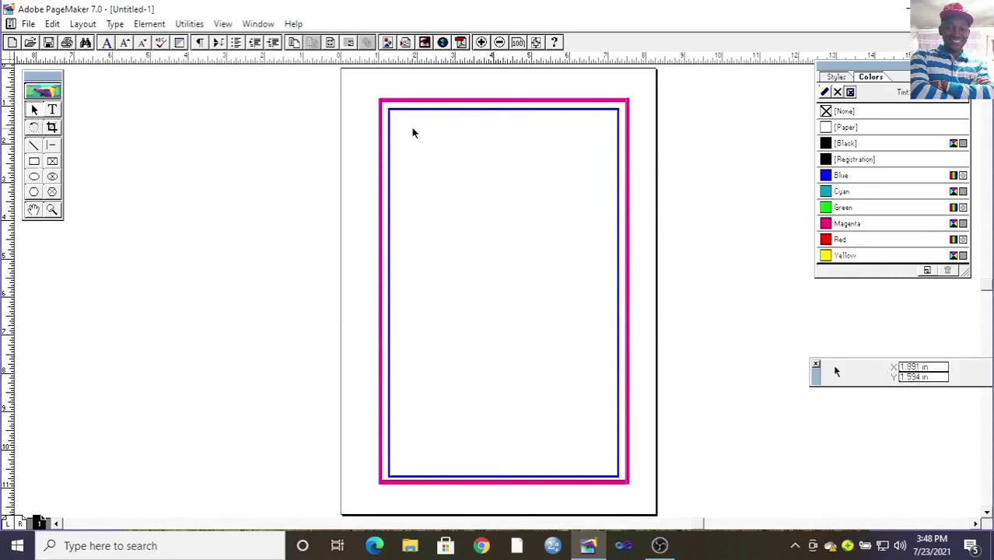
pyautogui.click(389, 111)
pyautogui.moveTo(387, 107); pyautogui.dragTo(386, 105)
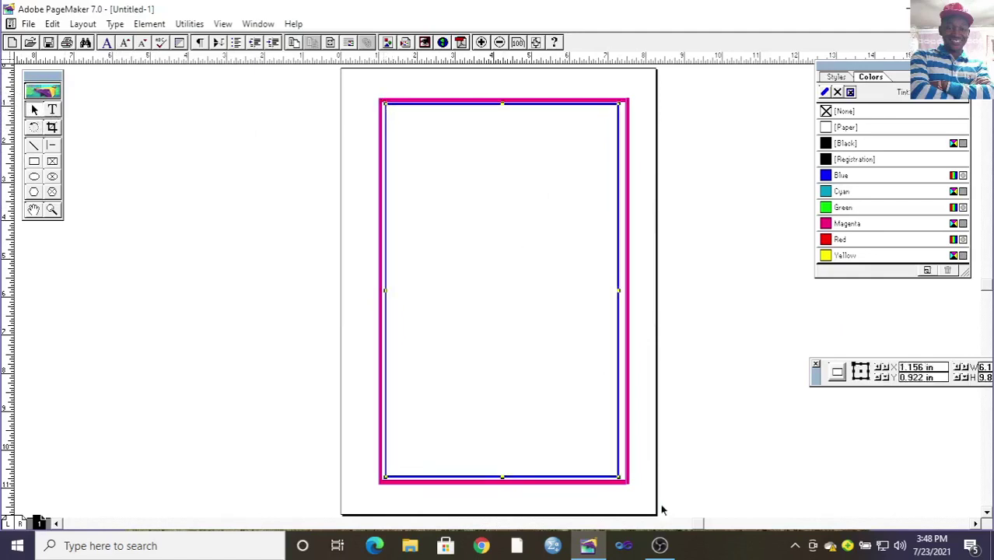
pyautogui.moveTo(619, 478); pyautogui.dragTo(627, 484)
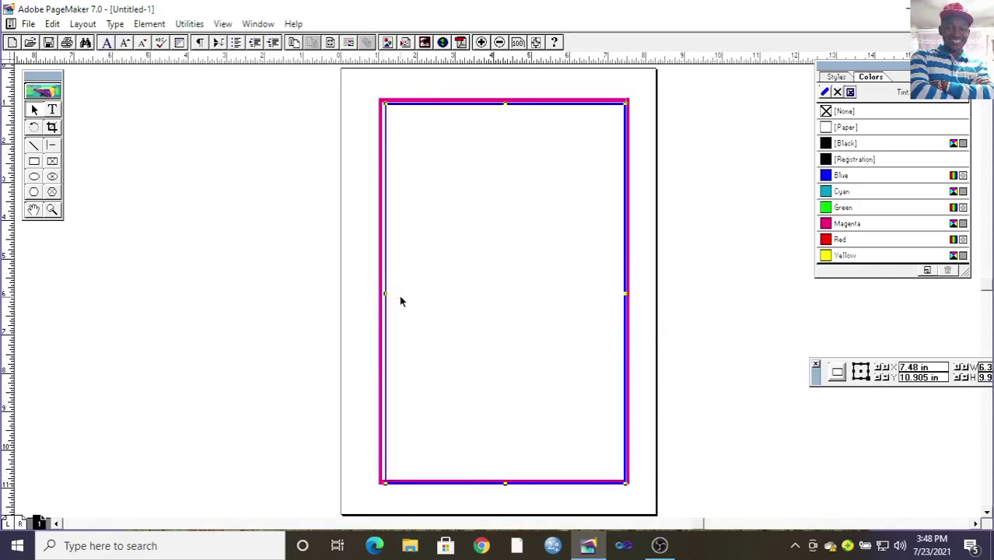
pyautogui.moveTo(386, 292); pyautogui.dragTo(382, 294)
pyautogui.click(288, 212)
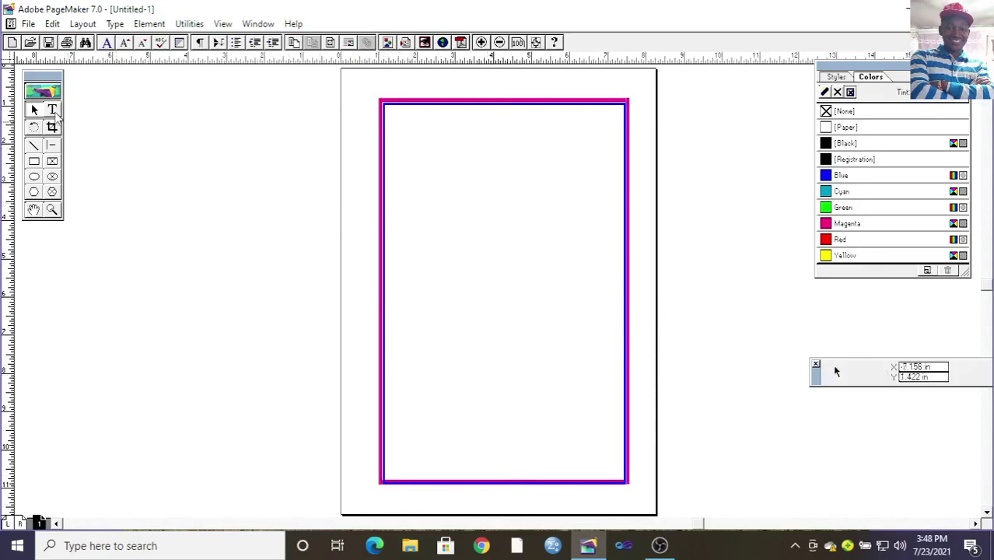
# - Create a text block just inside the top of the blue border and enter the heading "THE KENYA NATIONAL EXAMINATION COUNCIL"
pyautogui.click(53, 111)
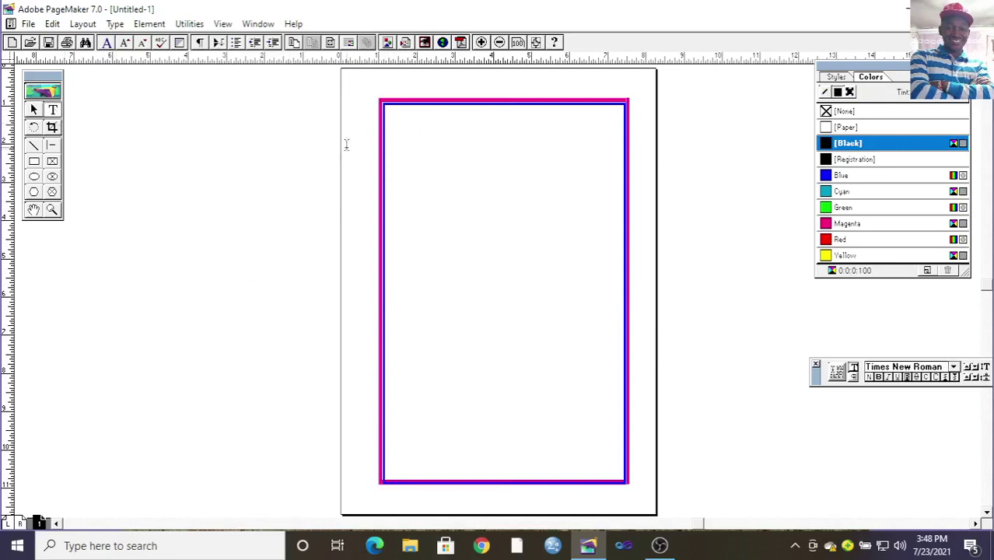
pyautogui.moveTo(393, 116); pyautogui.dragTo(574, 184)
pyautogui.click(52, 209)
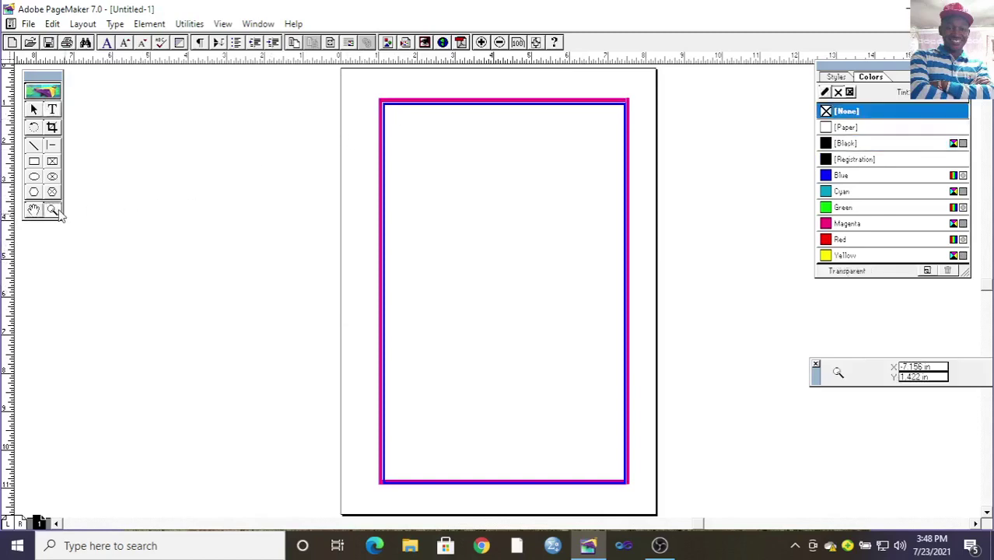
pyautogui.click(434, 178)
pyautogui.click(490, 231)
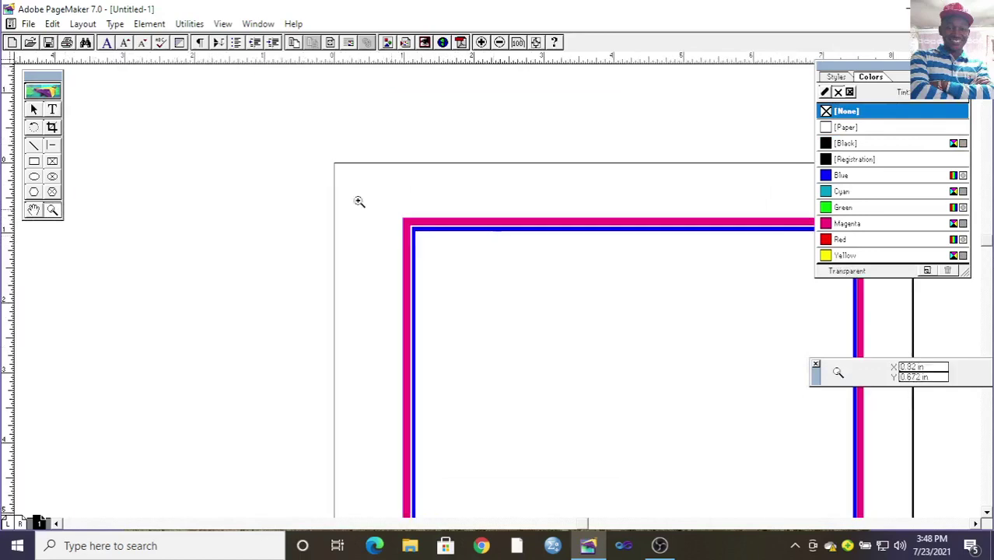
pyautogui.click(52, 109)
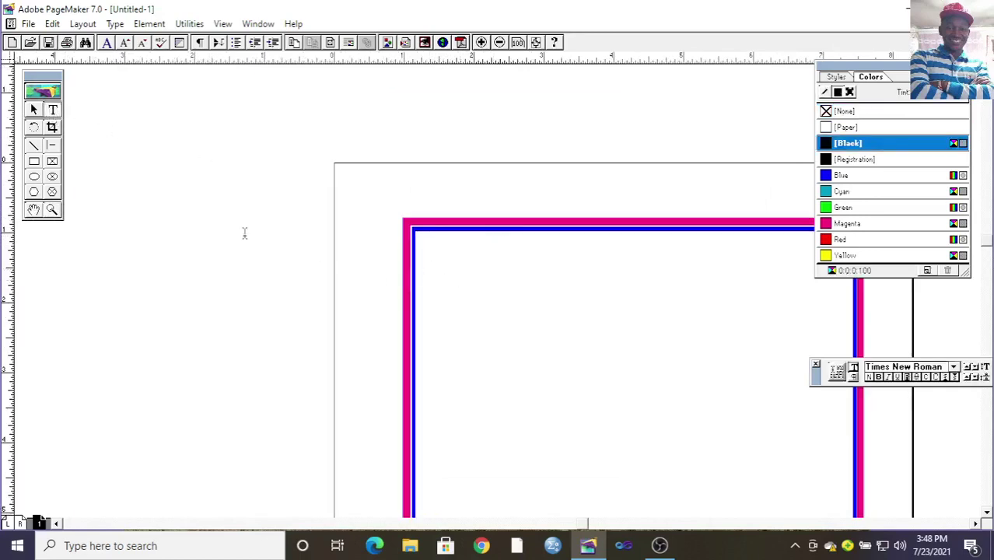
pyautogui.click(33, 209)
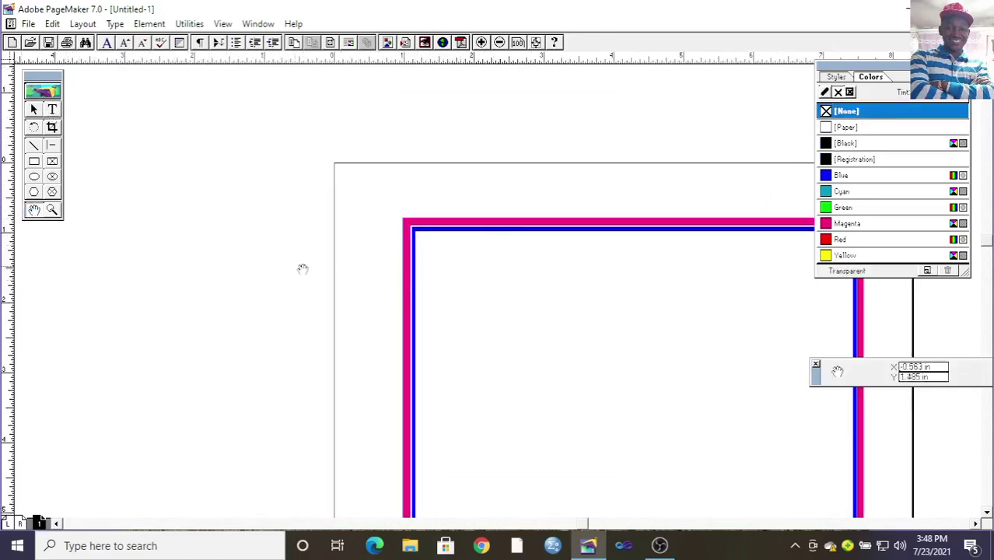
pyautogui.moveTo(384, 288); pyautogui.dragTo(200, 221)
pyautogui.moveTo(322, 237)
pyautogui.mouseDown()
pyautogui.moveTo(262, 247)
pyautogui.moveTo(271, 231)
pyautogui.moveTo(317, 233)
pyautogui.mouseUp()
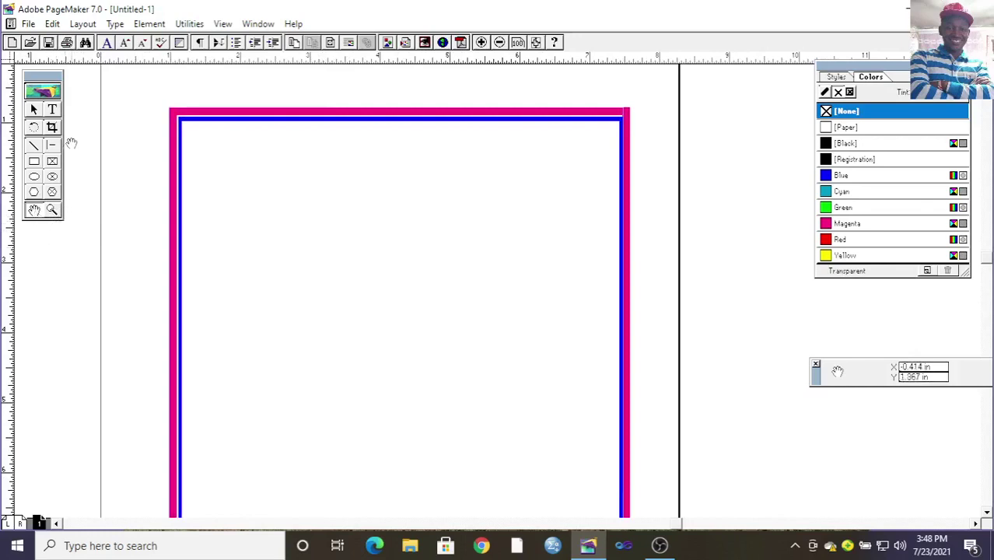
pyautogui.click(33, 110)
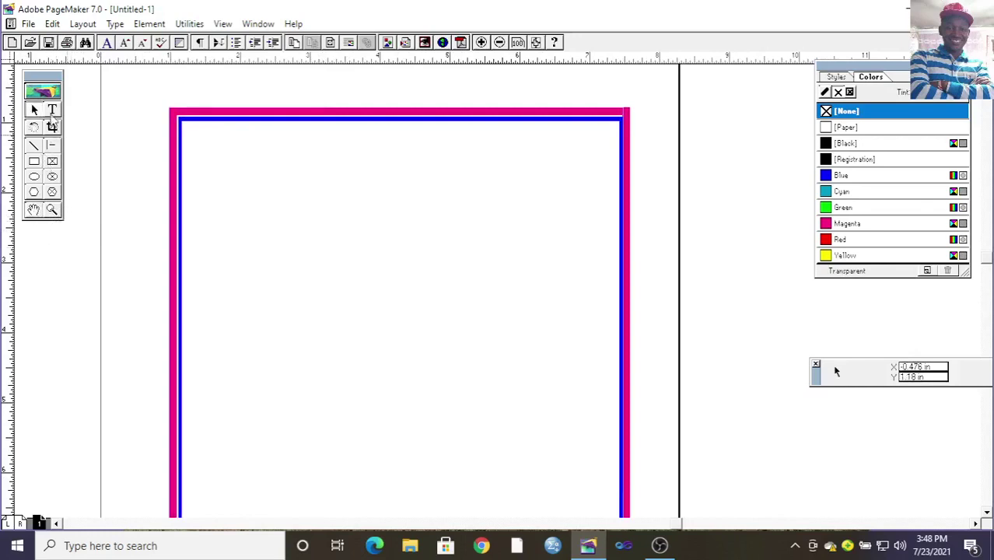
pyautogui.click(52, 111)
pyautogui.moveTo(186, 142); pyautogui.dragTo(581, 378)
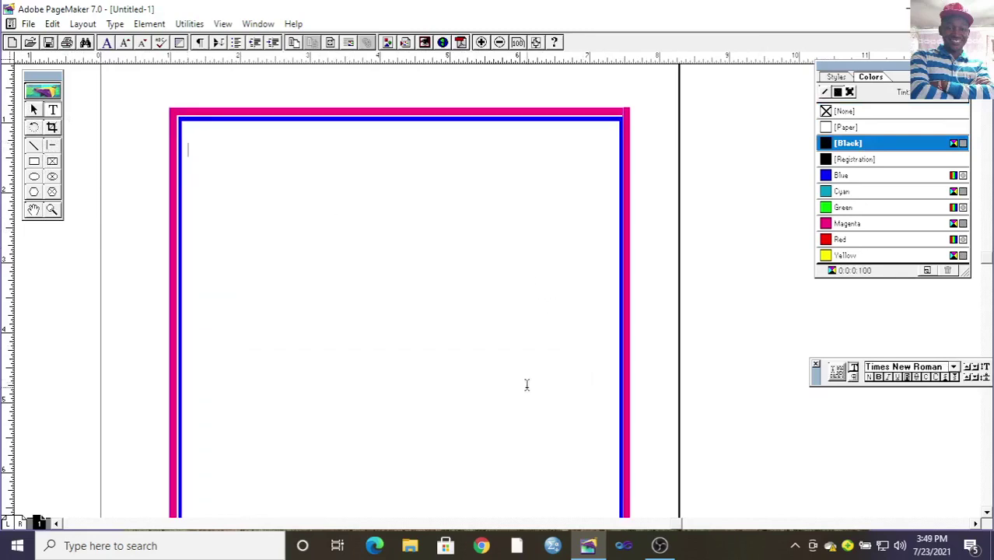
pyautogui.write('THE KENYA NATIONAL ')
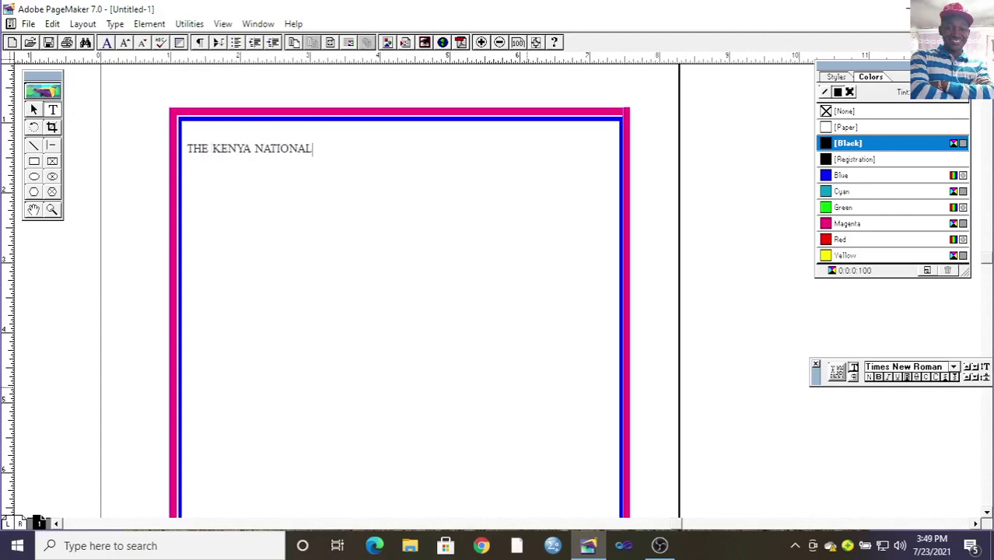
pyautogui.write('EXAMI')
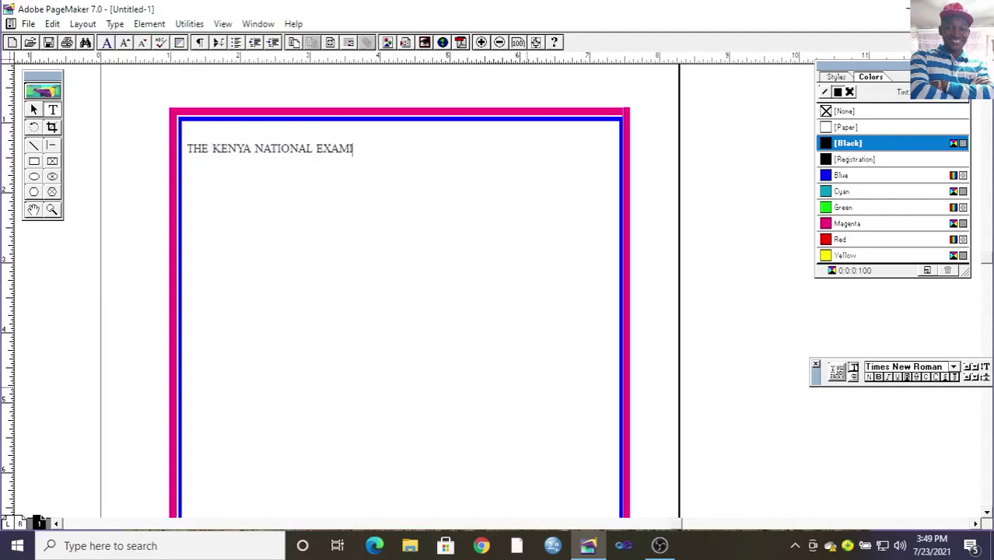
pyautogui.write('NATION COUNCIL')
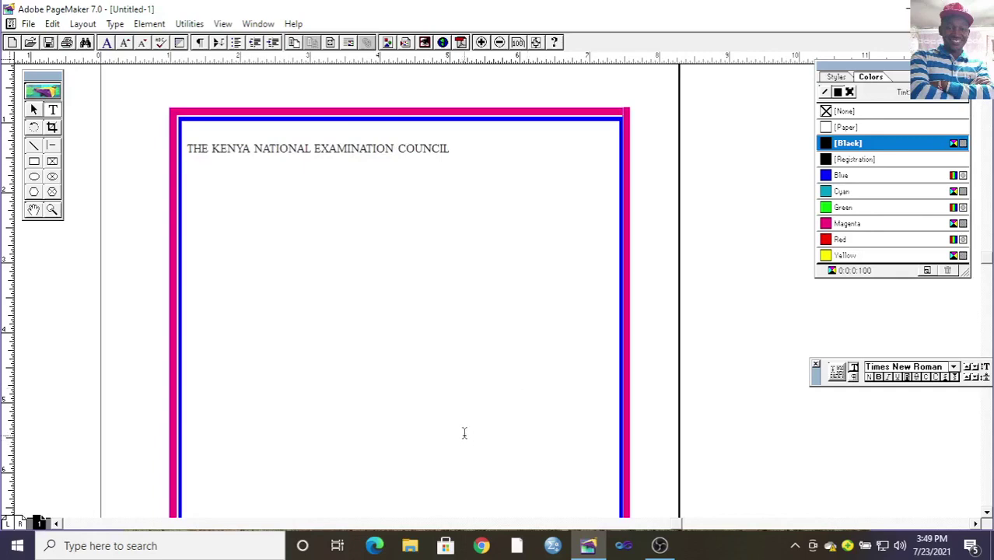
# - Add a second line under the heading reading "Candidates are expected to user Database Management system"
pyautogui.write('cAND')
pyautogui.press('BackSpace')
pyautogui.press('BackSpace')
pyautogui.press('BackSpace')
pyautogui.press('BackSpace')
pyautogui.write('Candidates are expected to ')
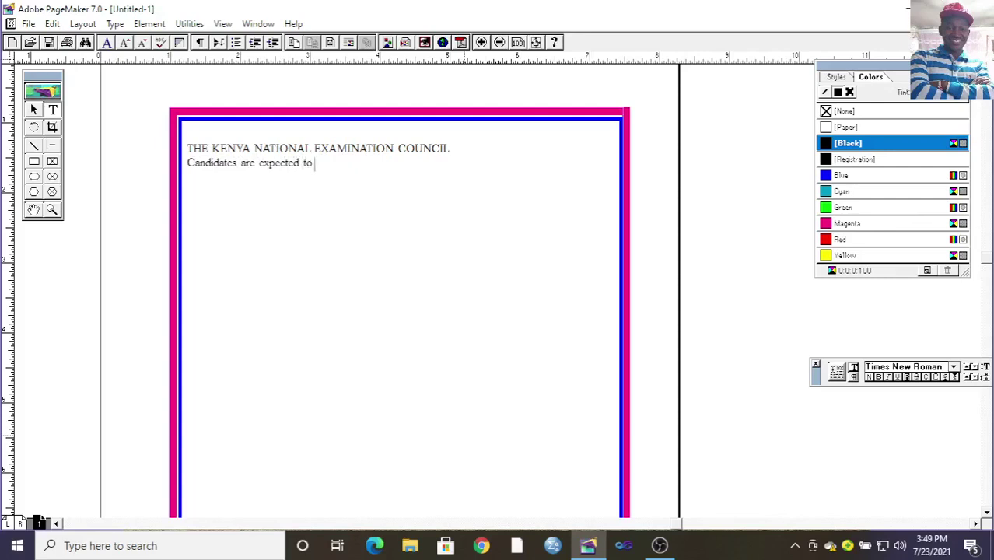
pyautogui.write('user Database Management')
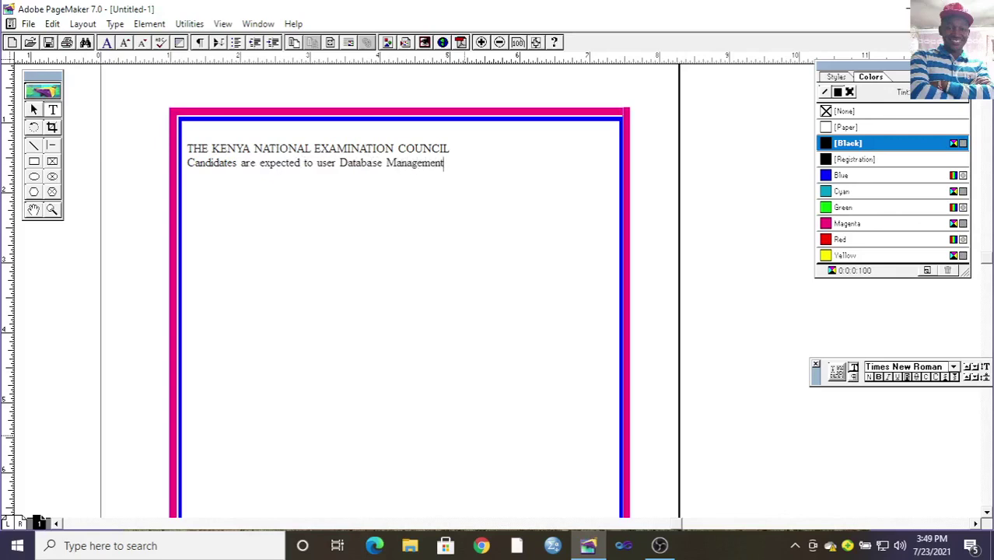
pyautogui.write(' system')
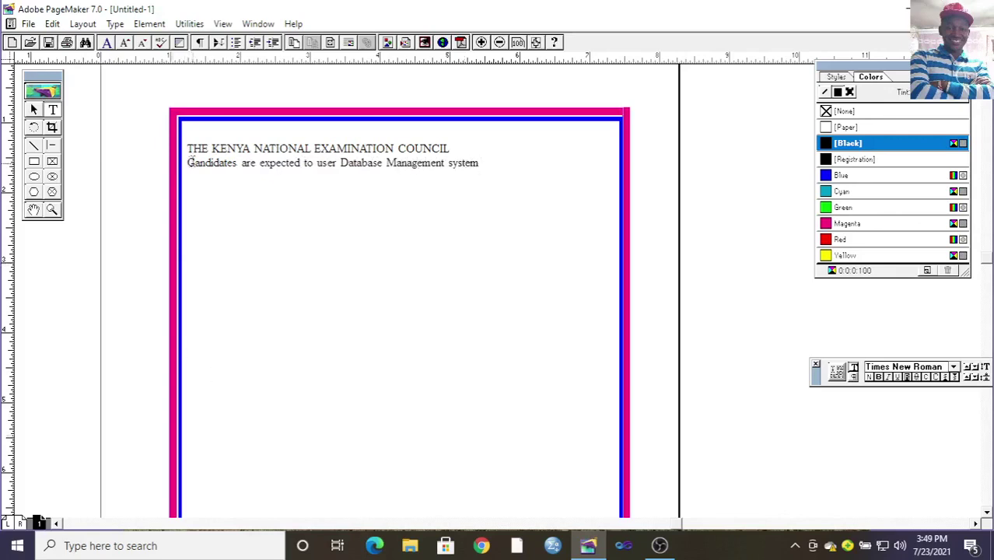
# - Apply a 3-line drop cap to the initial C of the "Candidates" paragraph
pyautogui.moveTo(188, 163); pyautogui.dragTo(195, 164)
pyautogui.click(190, 24)
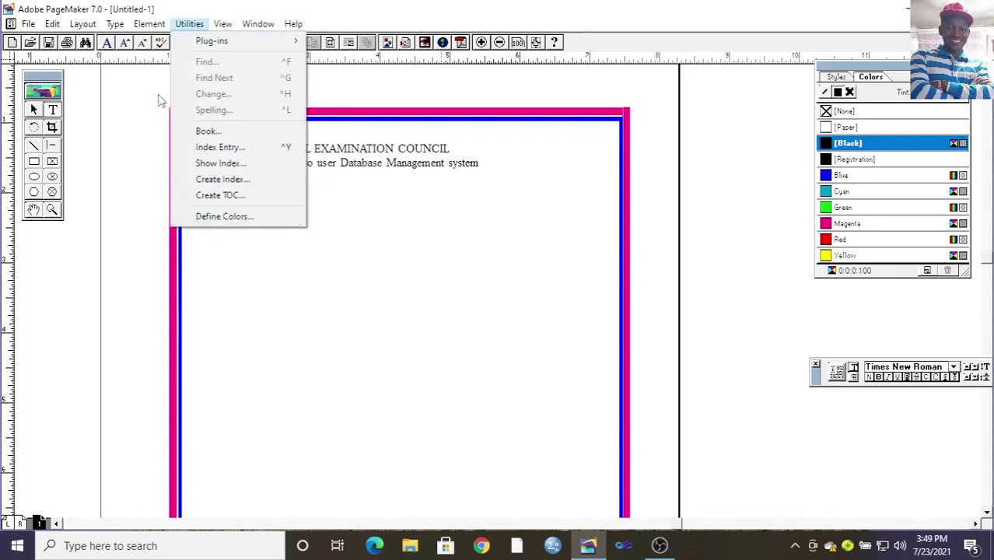
pyautogui.moveTo(120, 31)
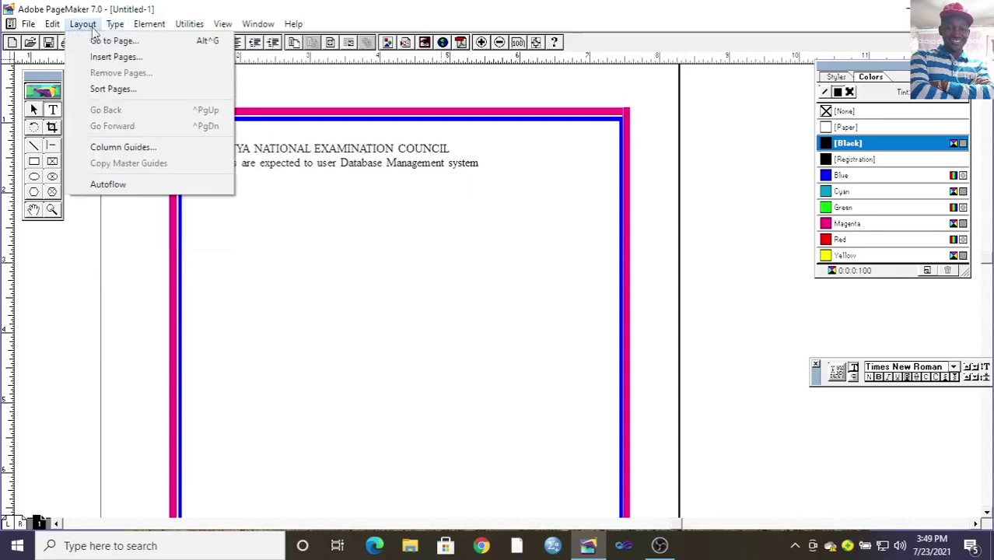
pyautogui.moveTo(188, 28)
pyautogui.moveTo(51, 26)
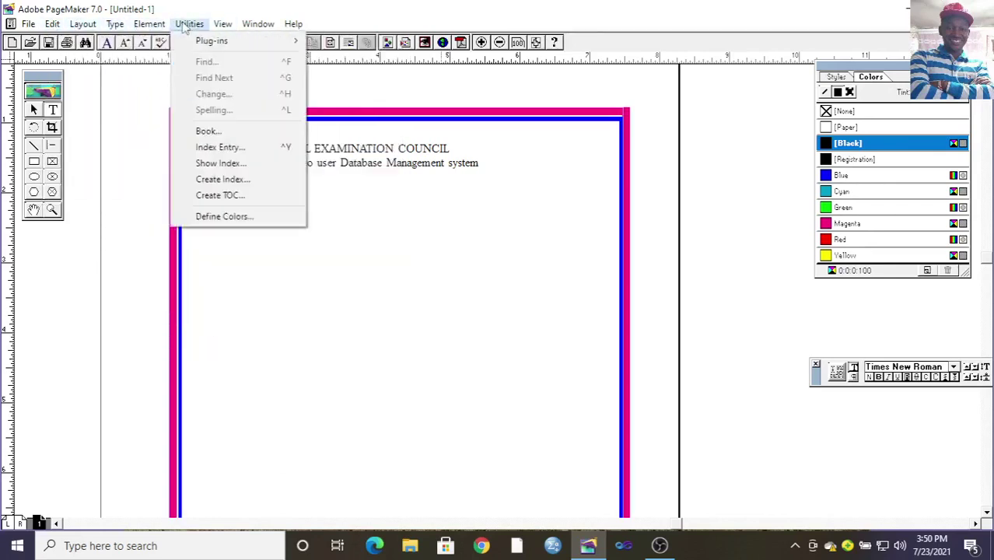
pyautogui.moveTo(209, 45)
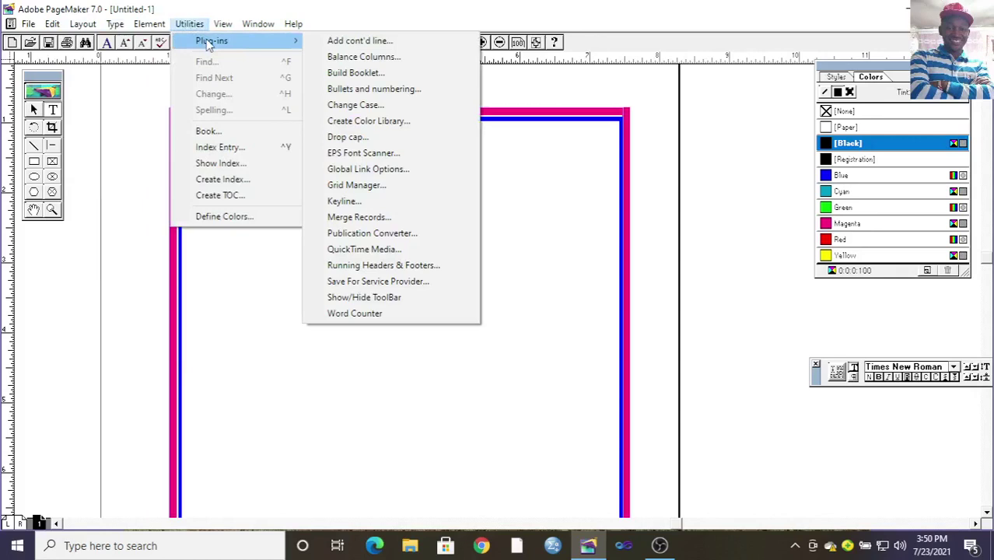
pyautogui.click(374, 138)
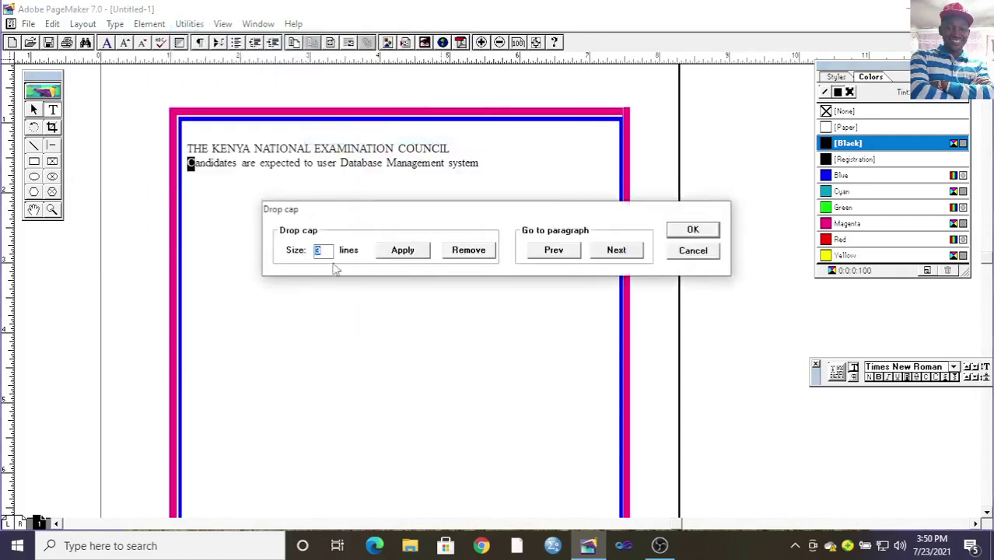
pyautogui.click(400, 252)
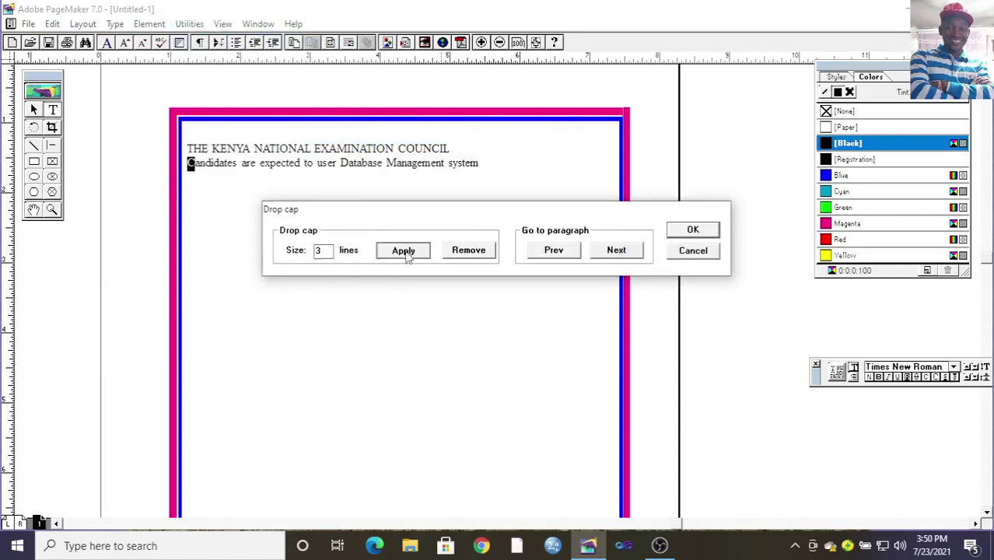
pyautogui.click(692, 231)
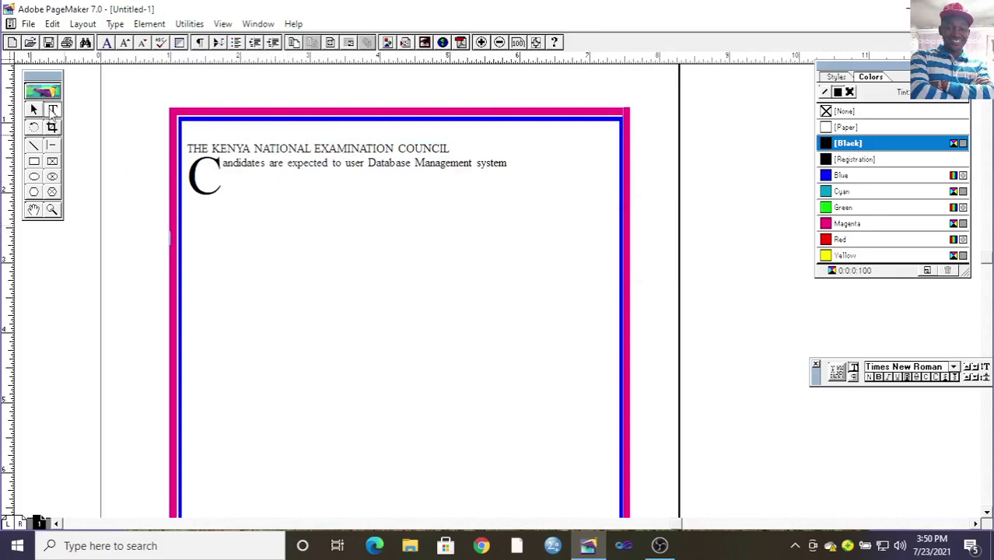
# - Draw a rectangle about 3 in wide and 1 in tall below the text and rotate it freehand until it stands steeply tilted
pyautogui.click(33, 109)
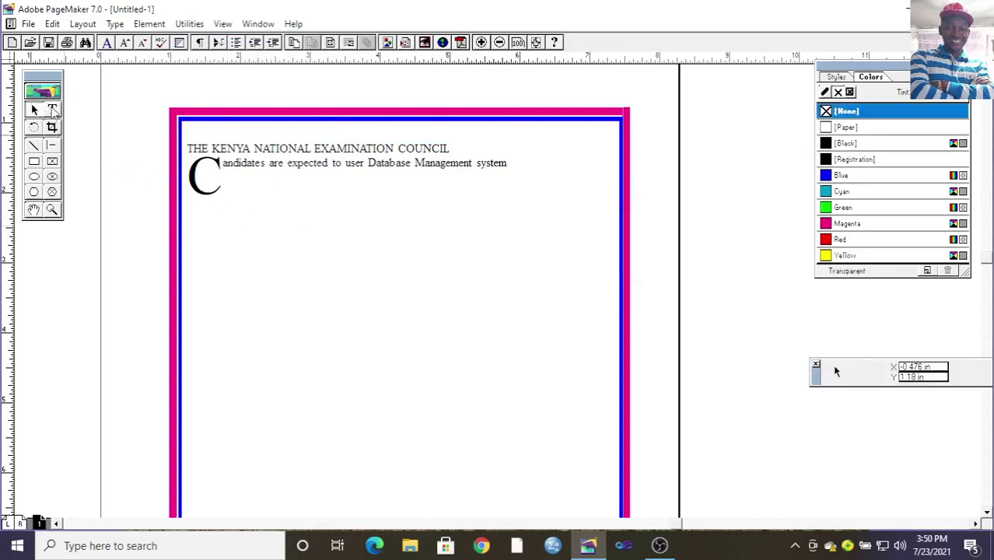
pyautogui.click(53, 110)
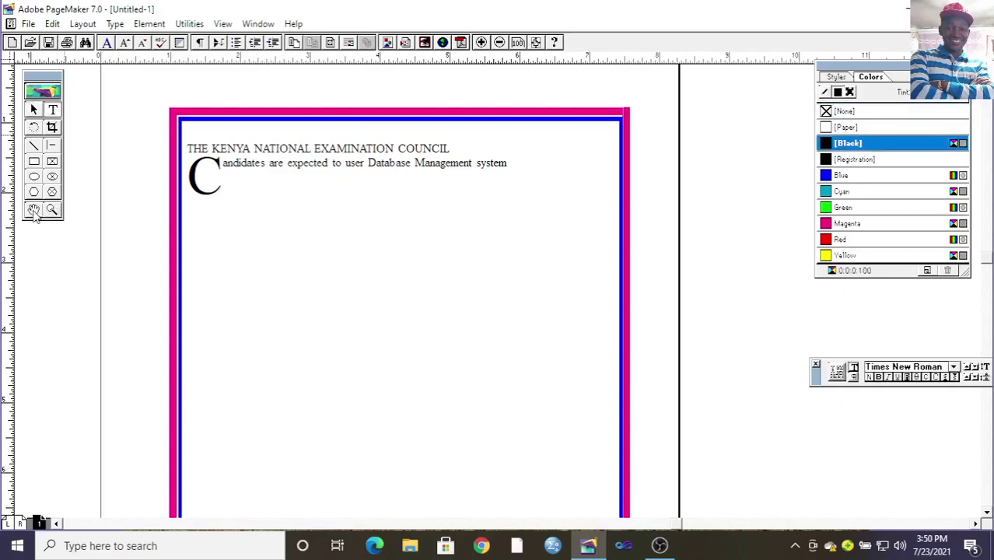
pyautogui.click(34, 161)
pyautogui.moveTo(246, 251)
pyautogui.mouseDown()
pyautogui.moveTo(435, 340)
pyautogui.moveTo(469, 332)
pyautogui.mouseUp()
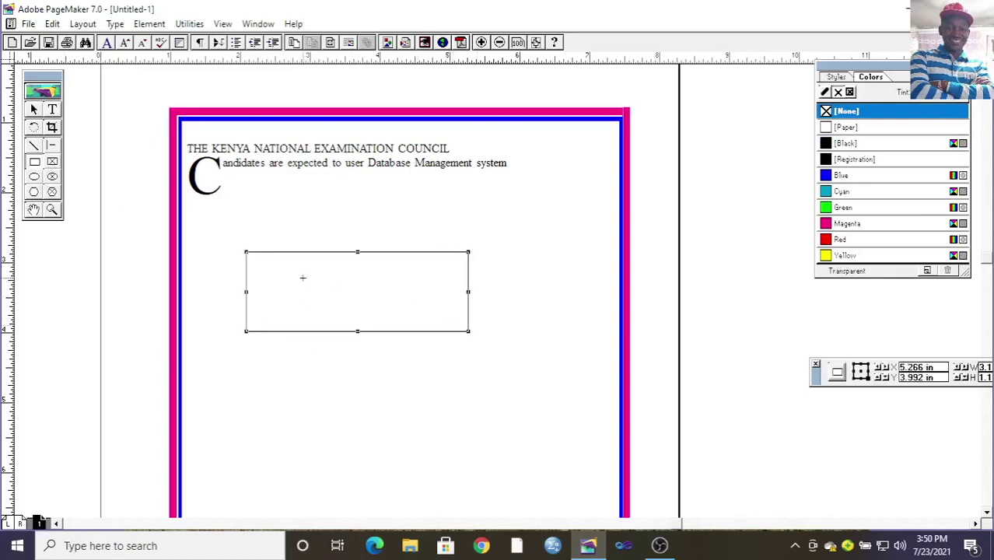
pyautogui.click(34, 127)
pyautogui.moveTo(327, 229); pyautogui.dragTo(387, 268)
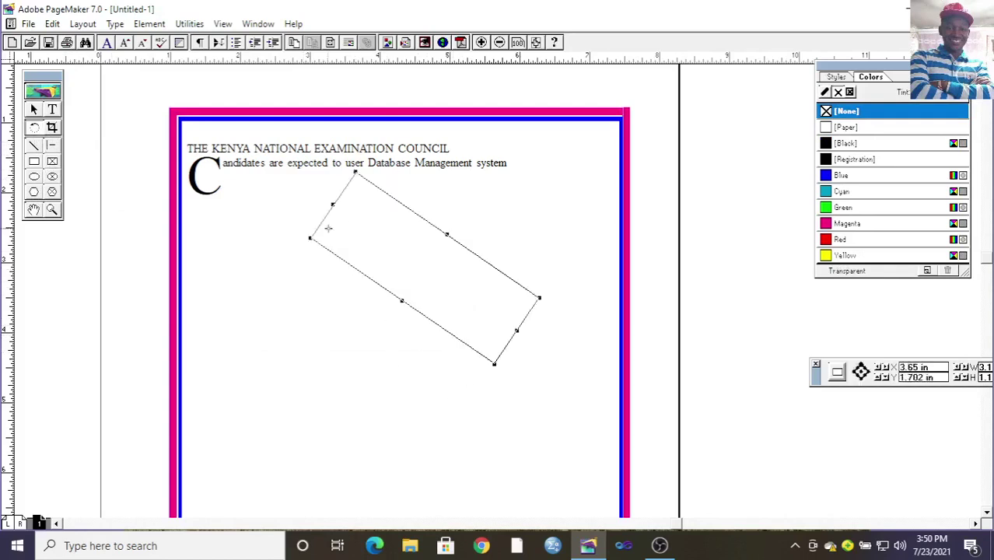
pyautogui.moveTo(340, 230); pyautogui.dragTo(355, 293)
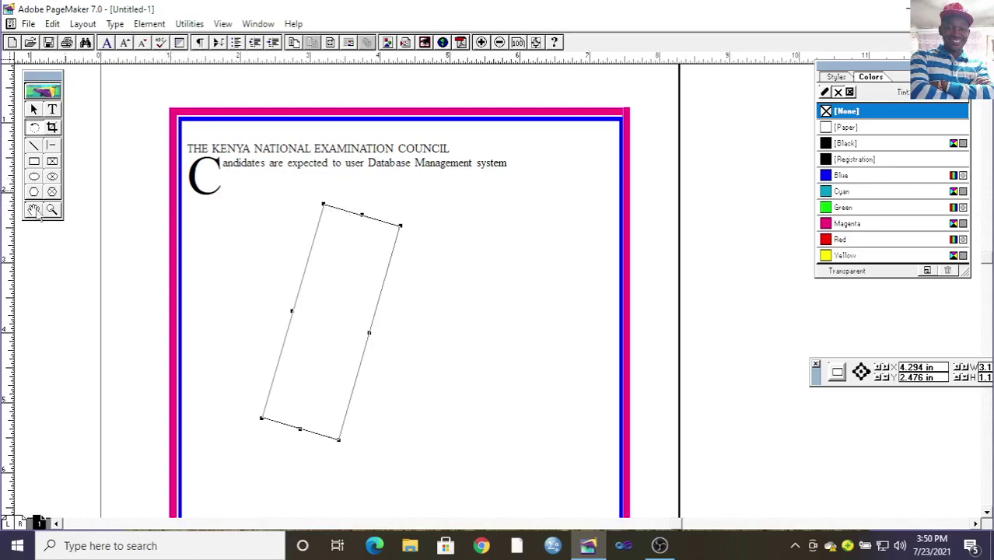
# - Delete the rotated rectangle below the text
pyautogui.click(304, 244)
pyautogui.click(371, 221)
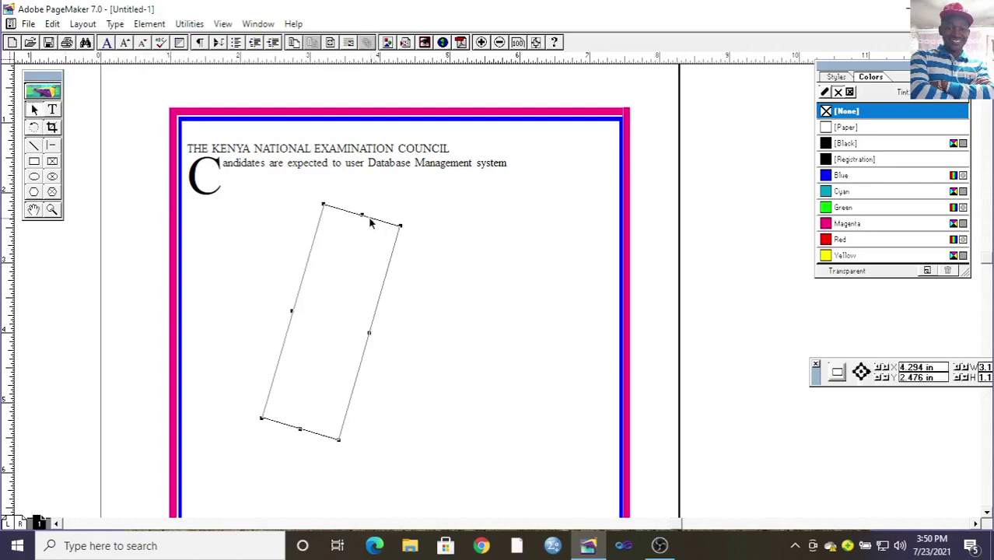
pyautogui.press('Delete')
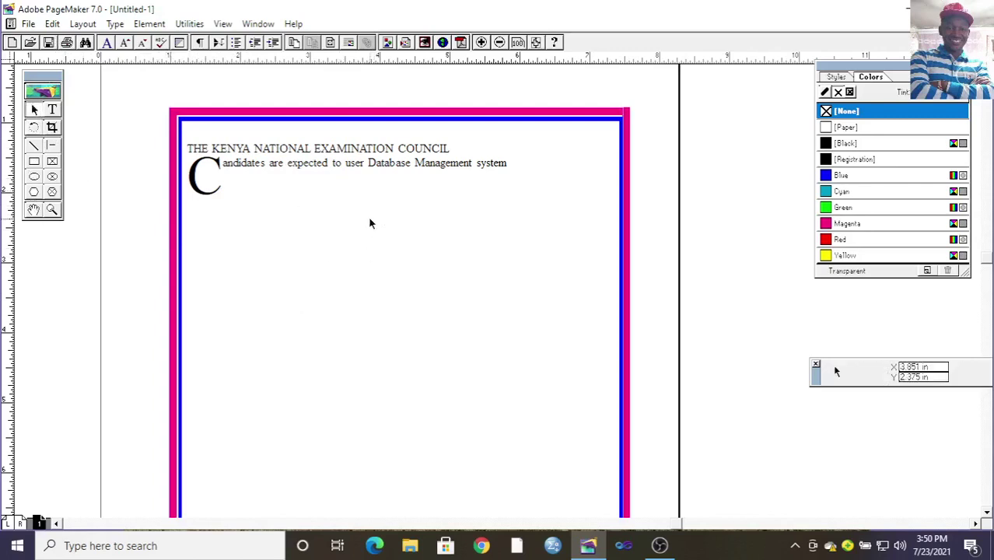
# - Try Green, Red and [Registration] as fills for the inner blue-bordered rectangle, and settle on Yellow
pyautogui.click(328, 120)
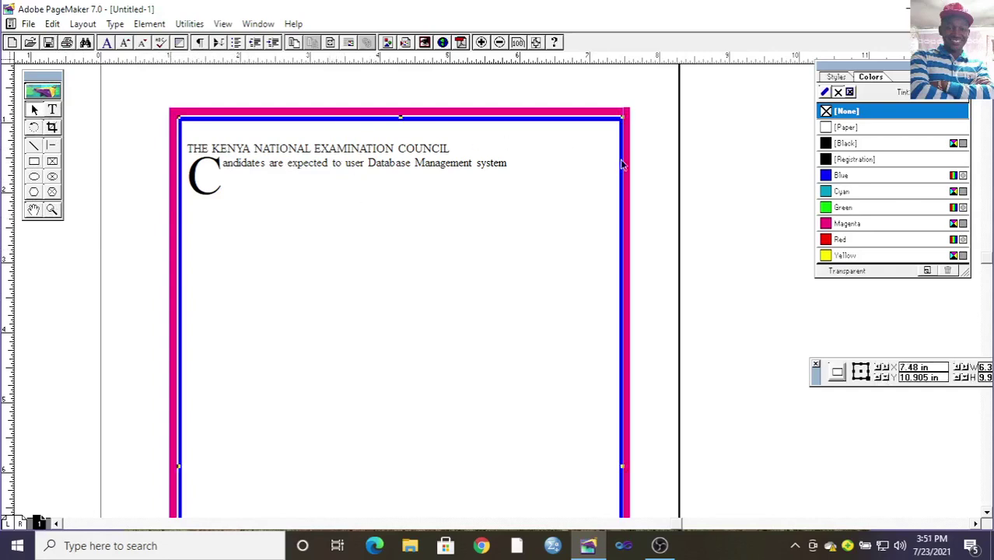
pyautogui.click(830, 211)
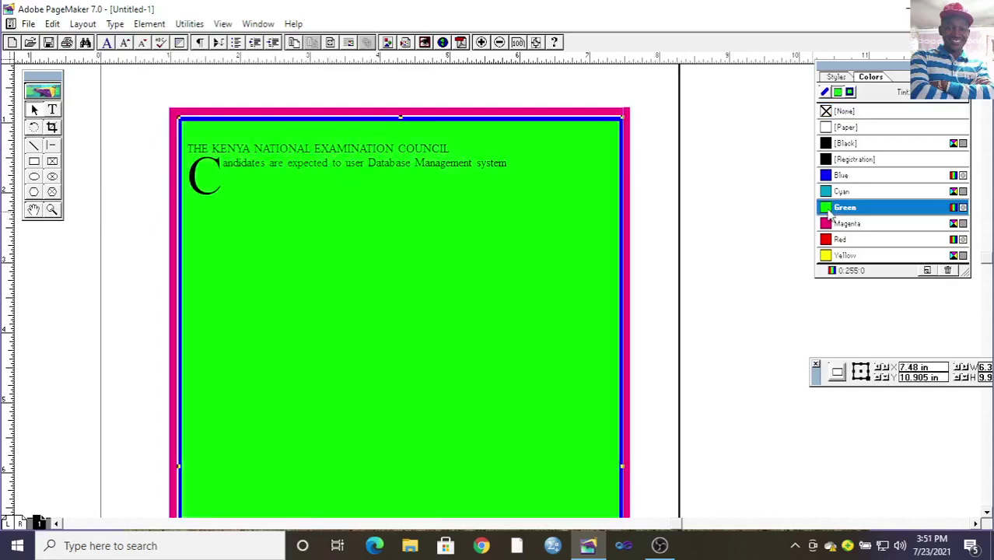
pyautogui.click(829, 240)
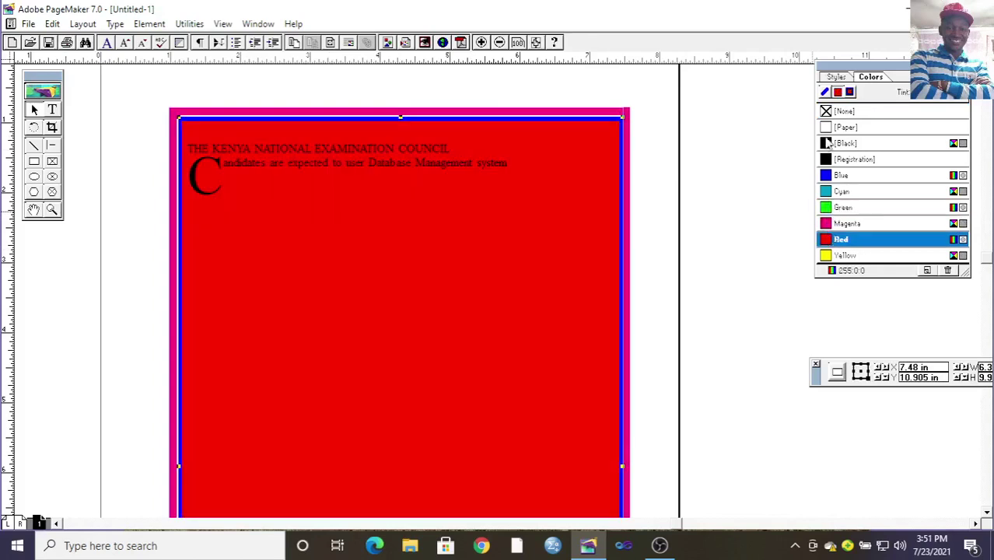
pyautogui.click(831, 159)
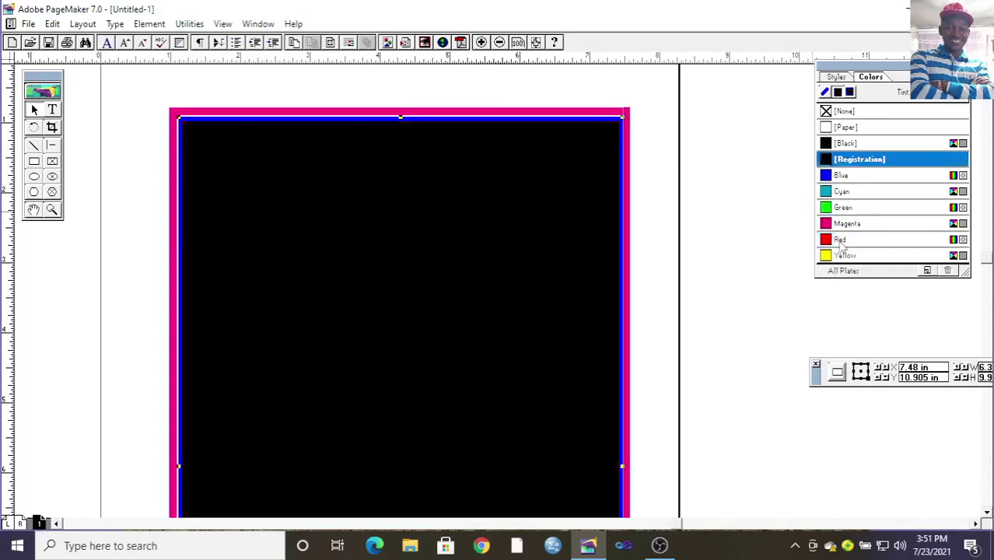
pyautogui.click(836, 255)
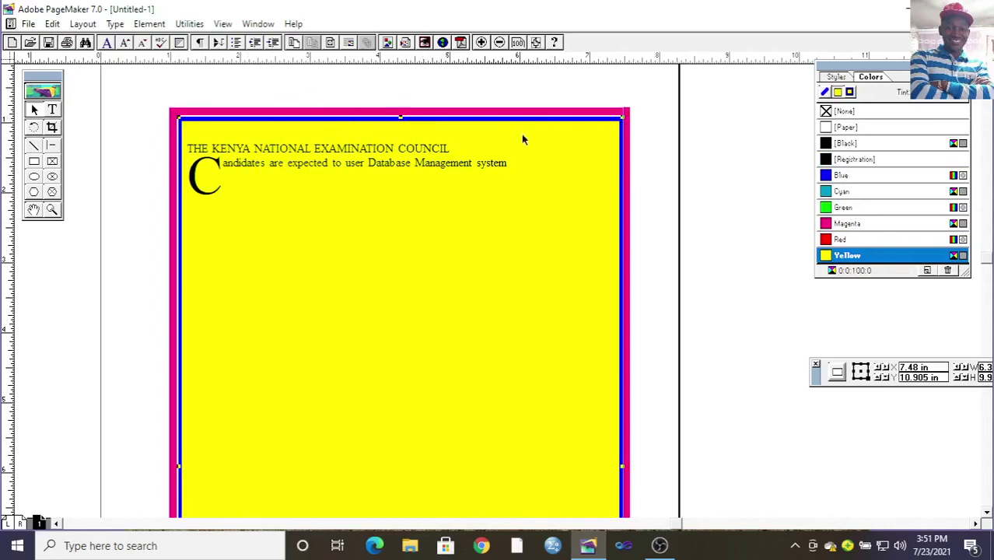
# - Insert a new Microsoft Word Document object into the publication
pyautogui.click(49, 25)
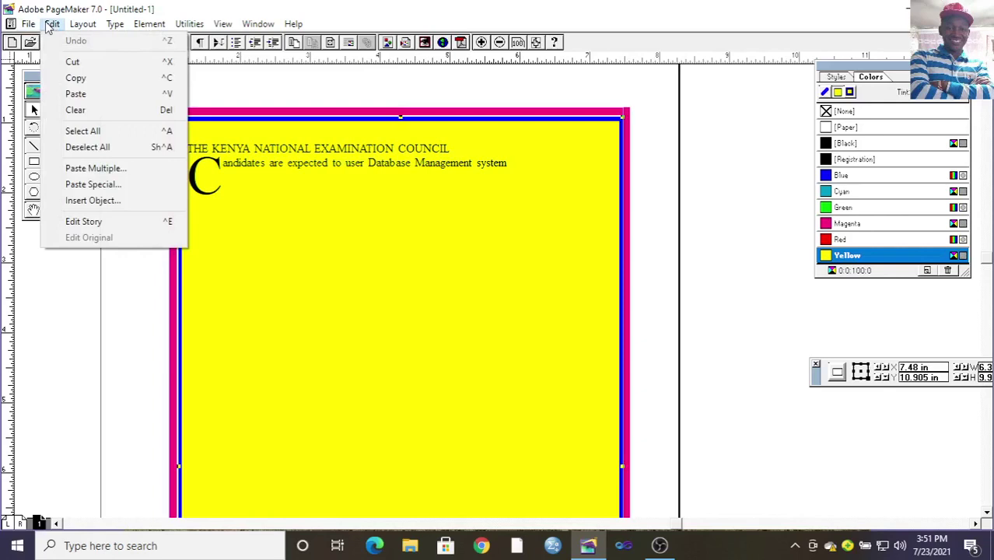
pyautogui.click(121, 199)
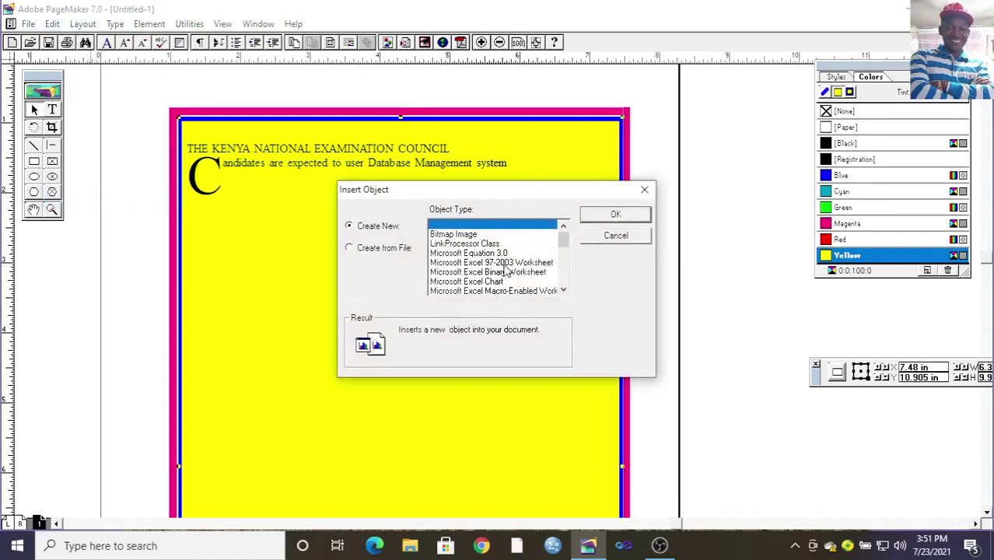
pyautogui.click(563, 289)
pyautogui.click(563, 289)
pyautogui.click(563, 289)
pyautogui.click(563, 289)
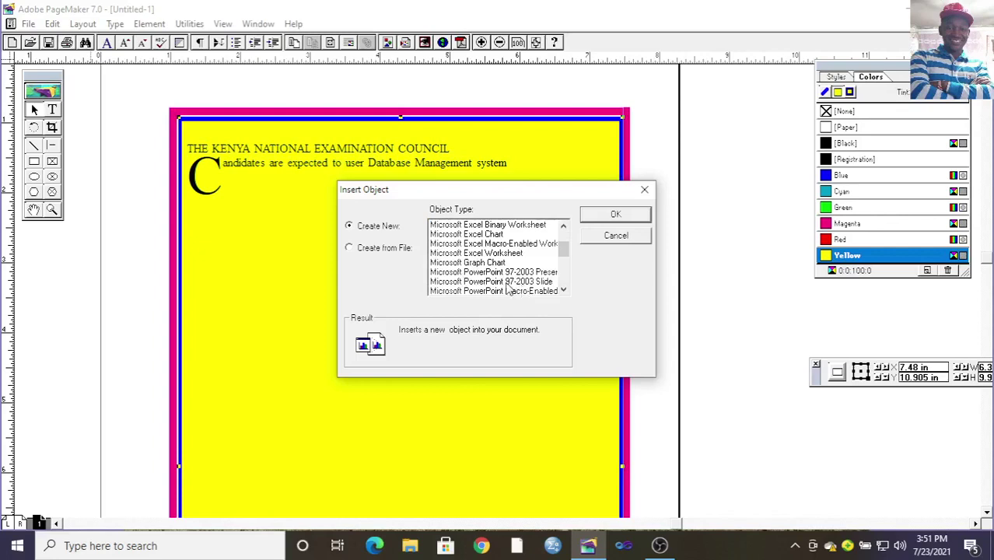
pyautogui.click(563, 289)
pyautogui.click(563, 289)
pyautogui.click(563, 290)
pyautogui.click(563, 289)
pyautogui.click(563, 289)
pyautogui.click(563, 289)
pyautogui.click(563, 289)
pyautogui.click(563, 289)
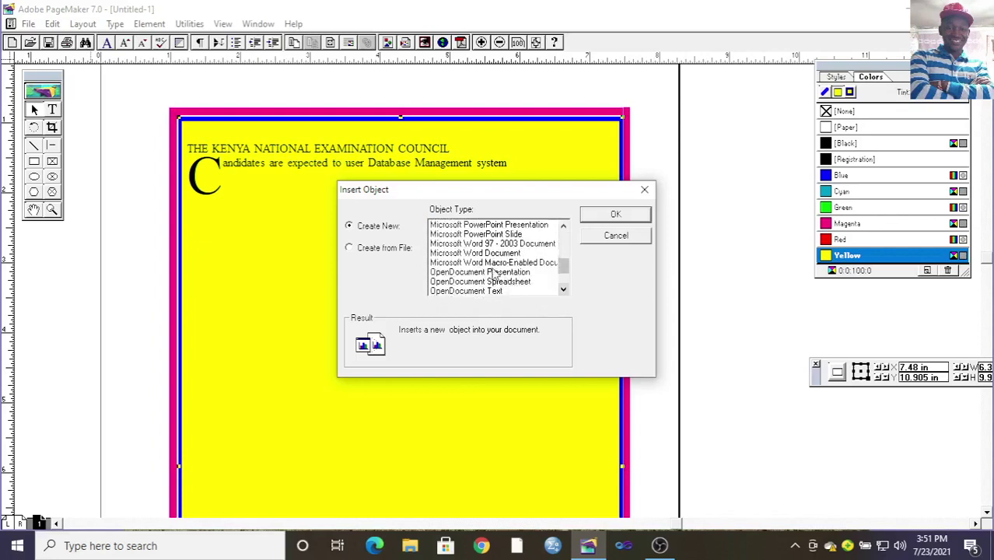
pyautogui.click(500, 255)
pyautogui.click(599, 213)
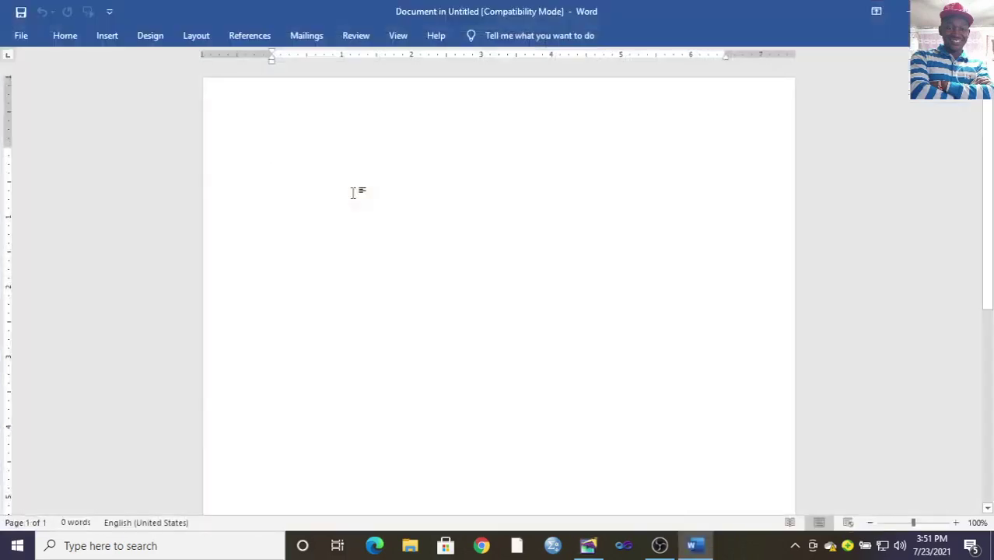
# - Insert the picture "cheetah male.jpg" into the embedded Word document and return to the PageMaker publication
pyautogui.click(115, 37)
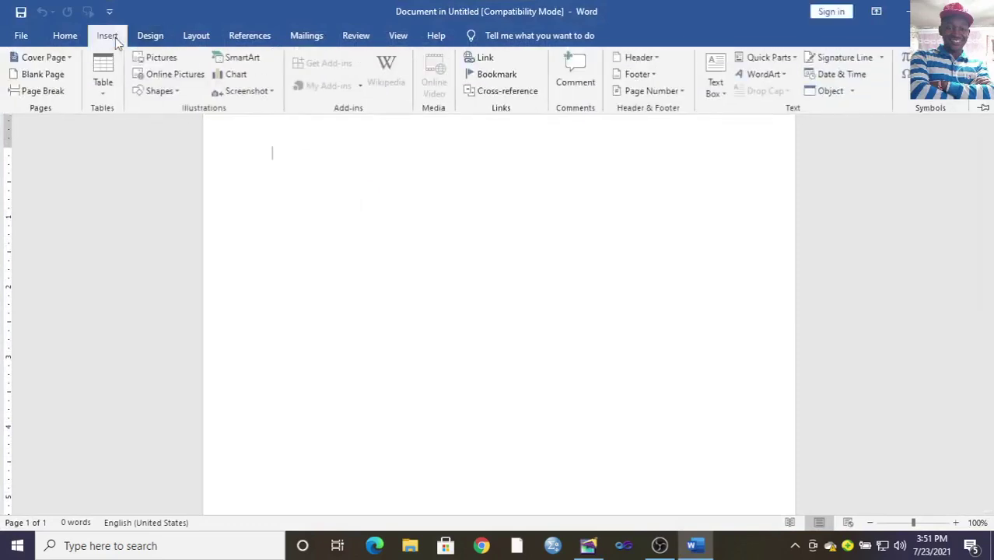
pyautogui.click(160, 59)
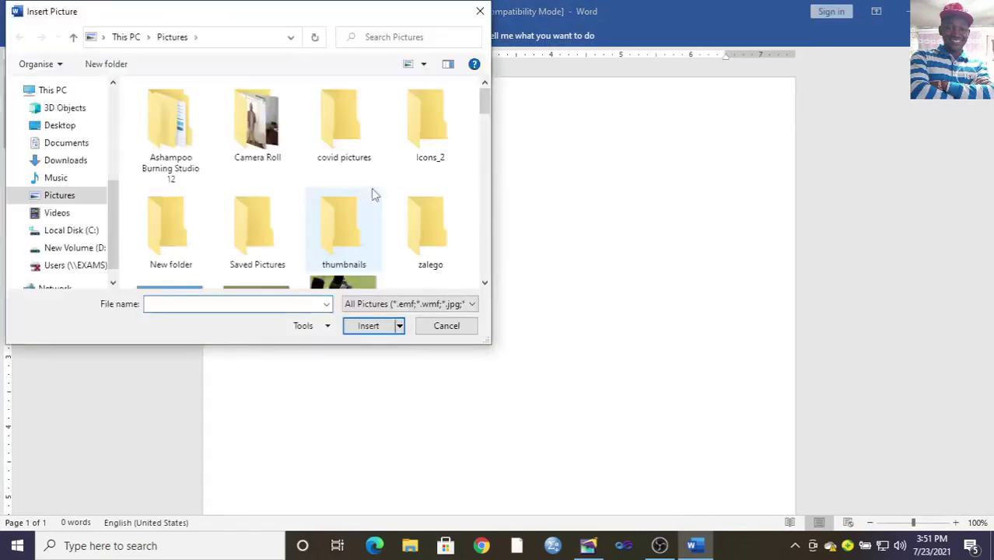
pyautogui.moveTo(486, 101); pyautogui.dragTo(484, 122)
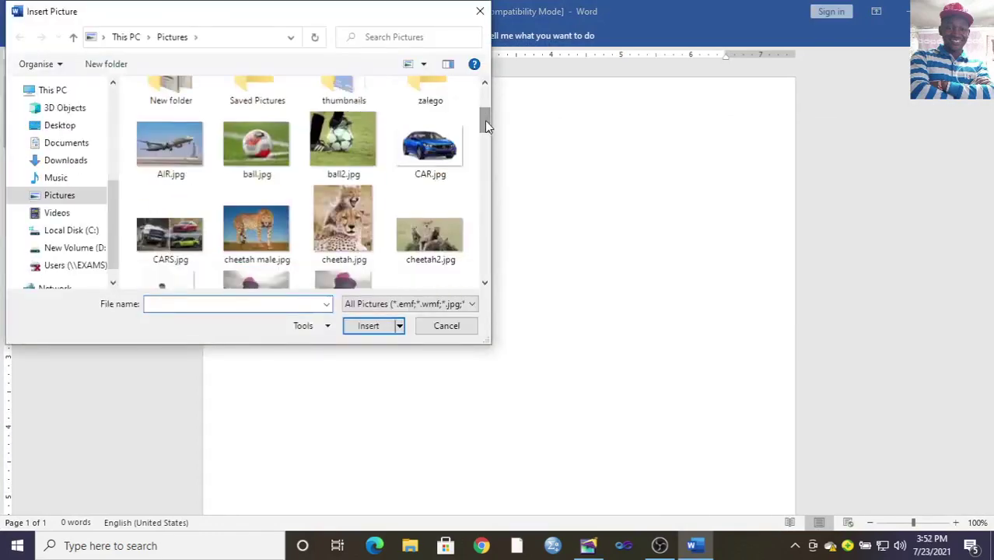
pyautogui.click(262, 226)
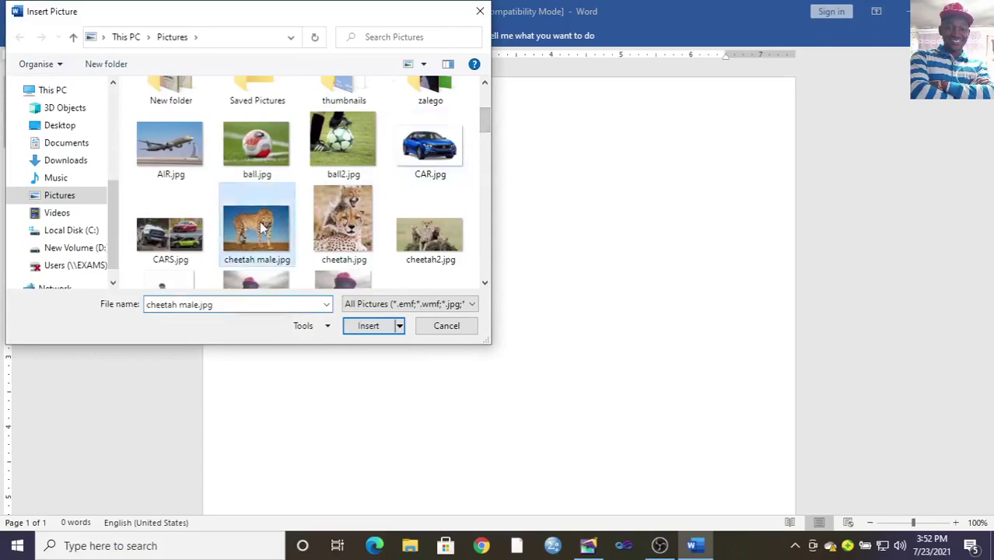
pyautogui.click(364, 325)
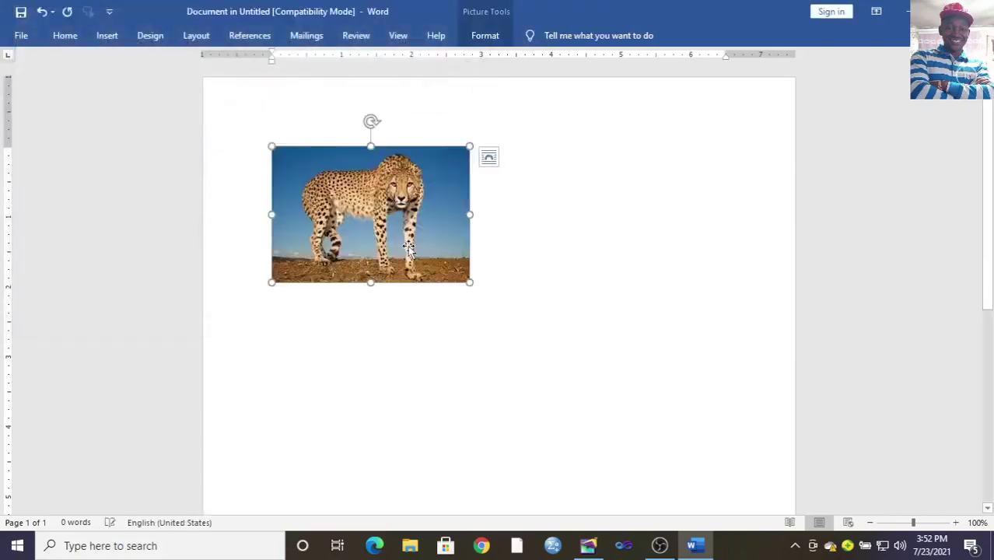
pyautogui.click(22, 36)
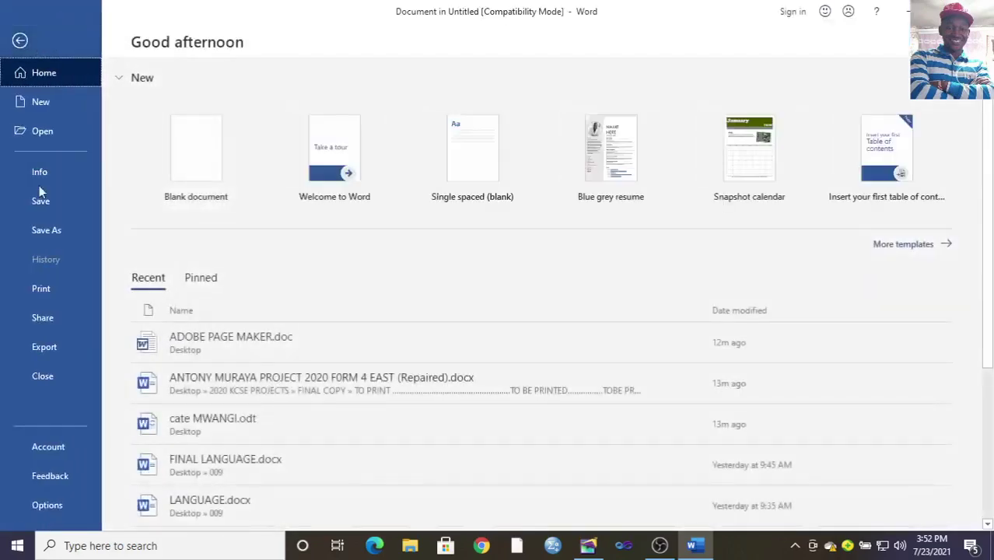
pyautogui.press('Escape')
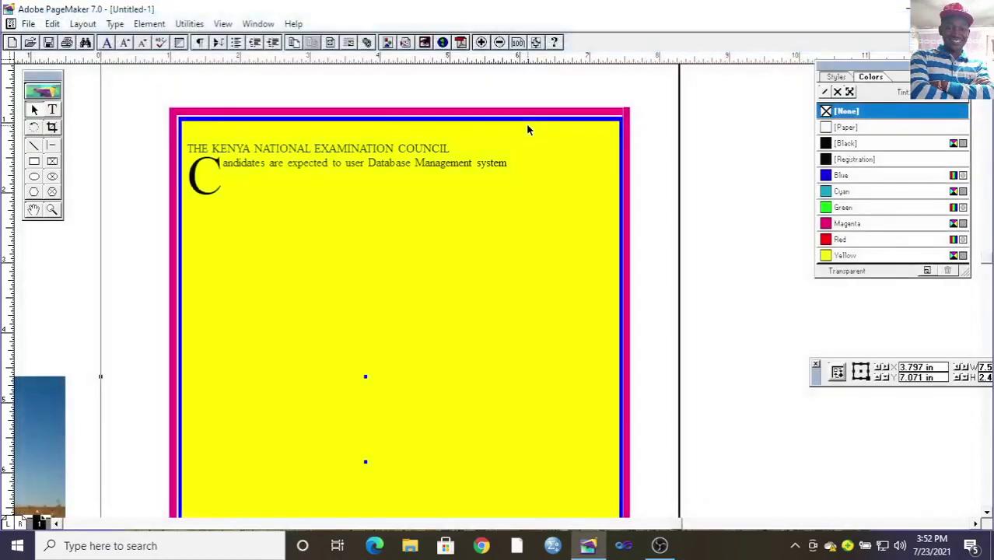
# - Move the embedded cheetah object onto the yellow background below the "Candidates" paragraph
pyautogui.click(370, 389)
pyautogui.click(353, 422)
pyautogui.moveTo(353, 421); pyautogui.dragTo(911, 309)
pyautogui.moveTo(506, 323); pyautogui.dragTo(365, 312)
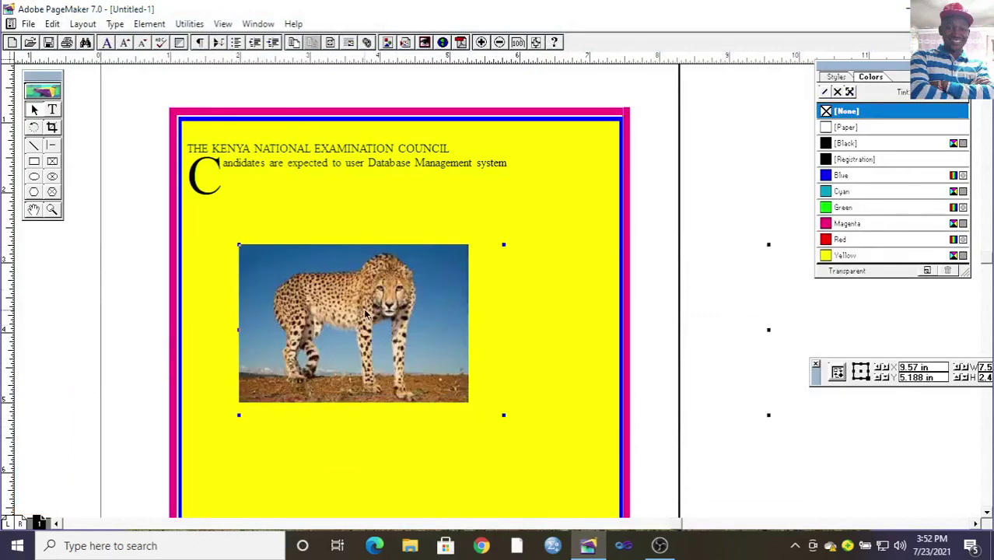
# - Crop the empty area around the cheetah object and trim a little off the picture's upper and left edges
pyautogui.click(53, 127)
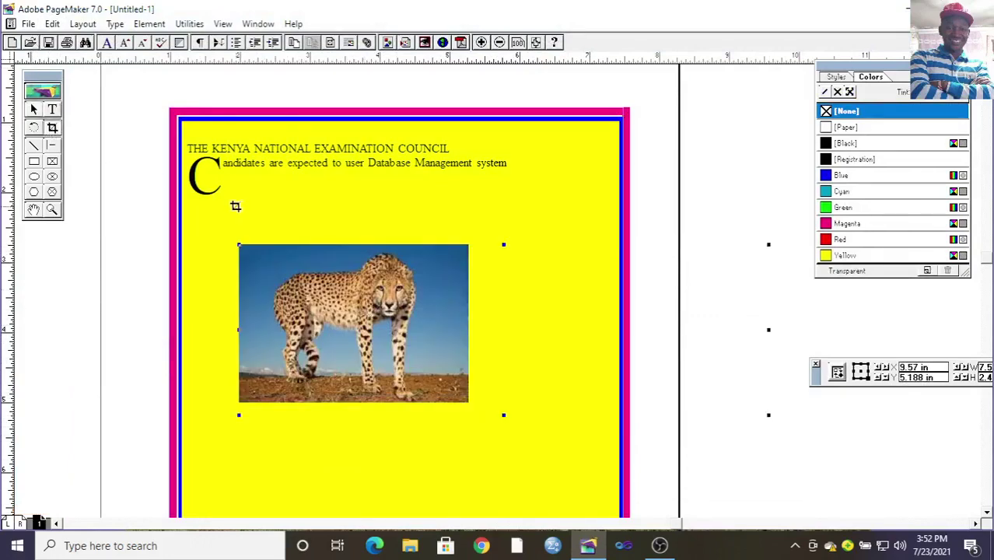
pyautogui.moveTo(769, 415); pyautogui.dragTo(467, 406)
pyautogui.moveTo(240, 245); pyautogui.dragTo(257, 258)
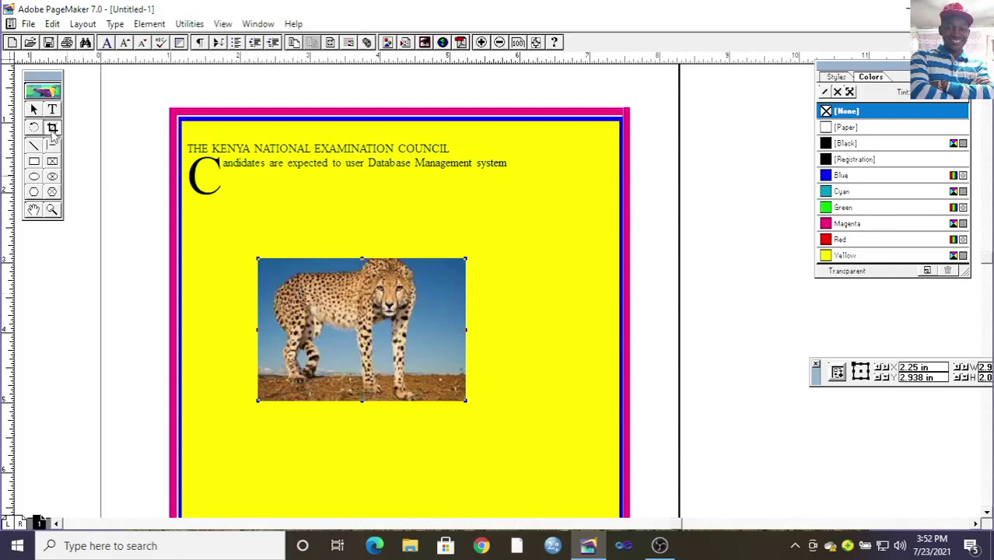
# - Rotate the cropped cheetah picture freehand counterclockwise so that it slopes up toward its right side
pyautogui.click(33, 127)
pyautogui.moveTo(318, 321); pyautogui.dragTo(409, 351)
pyautogui.moveTo(361, 249); pyautogui.dragTo(395, 275)
pyautogui.moveTo(377, 179); pyautogui.dragTo(462, 289)
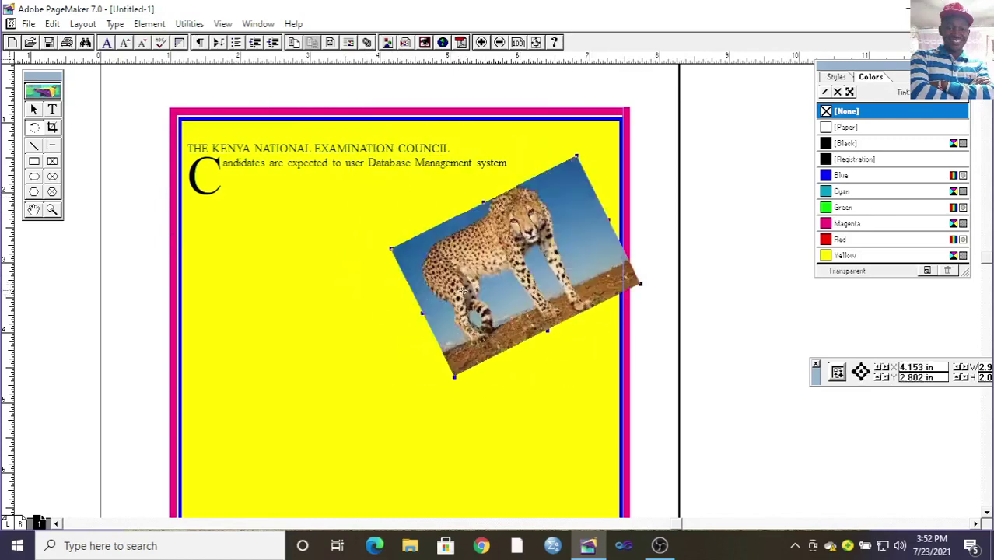
pyautogui.click(34, 109)
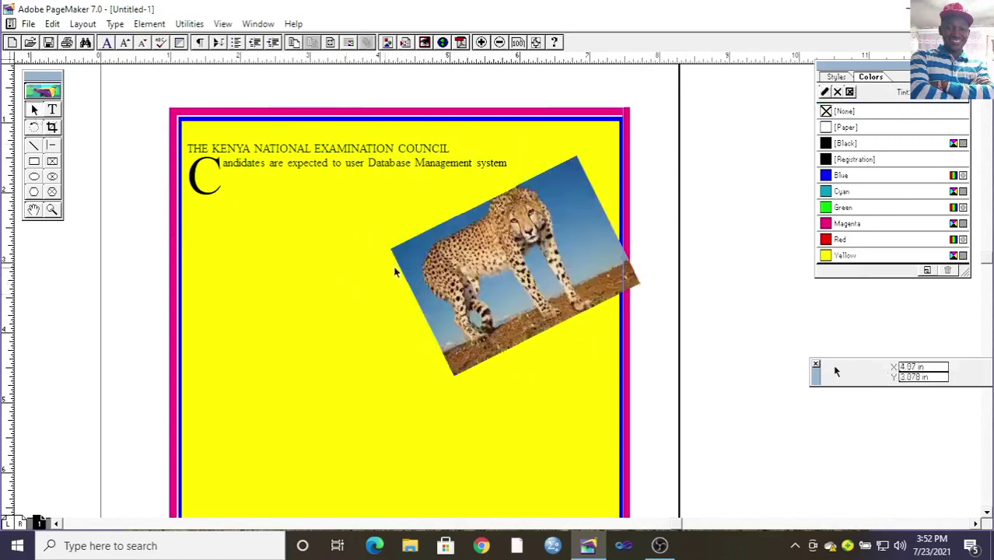
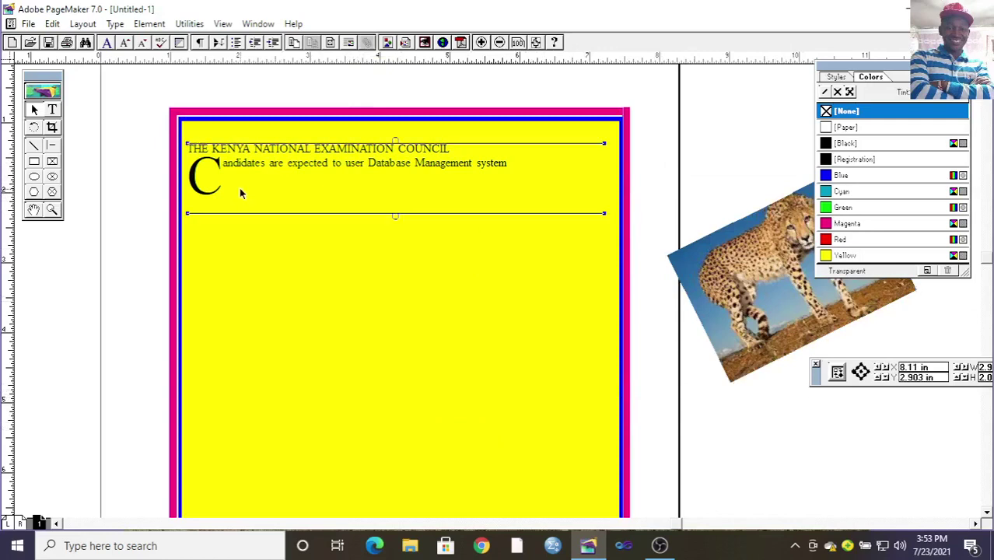
# - Place the file "ADOBE PAGE MAKER.doc" as a new story below the "Candidates" paragraph
pyautogui.click(384, 244)
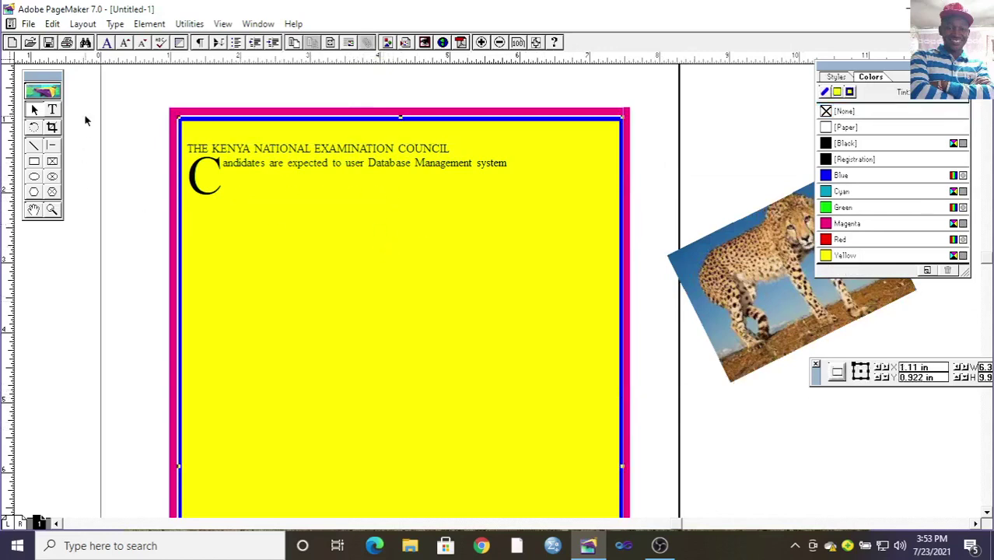
pyautogui.click(52, 110)
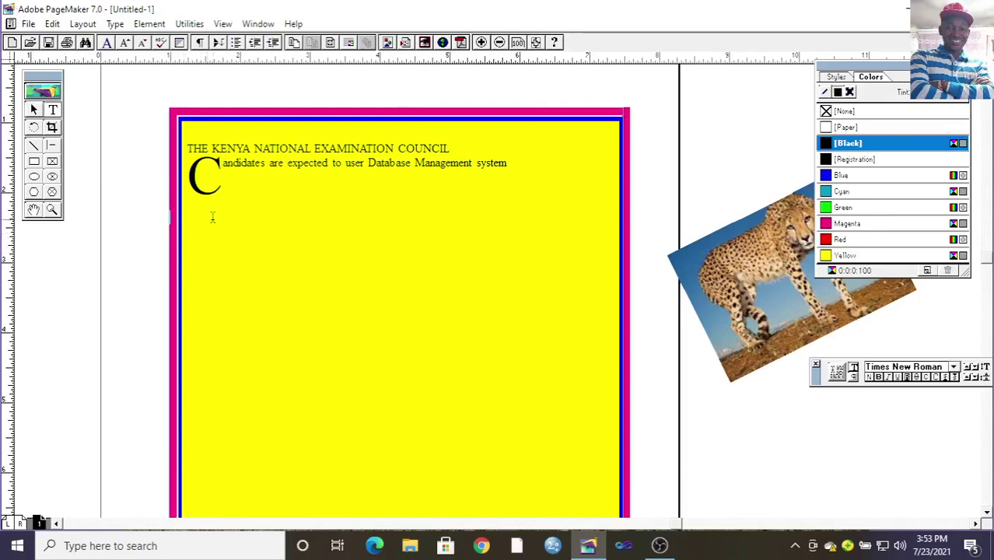
pyautogui.click(27, 23)
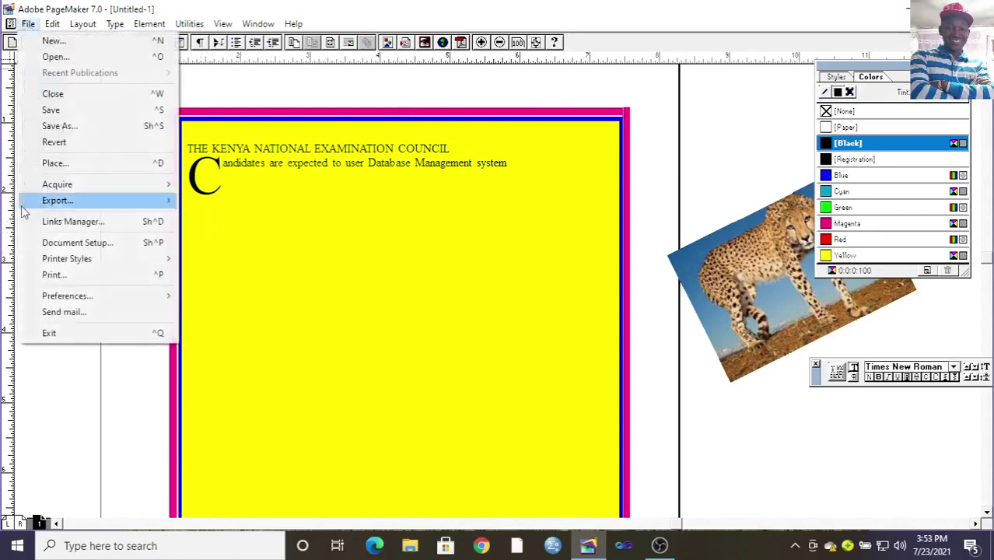
pyautogui.click(56, 184)
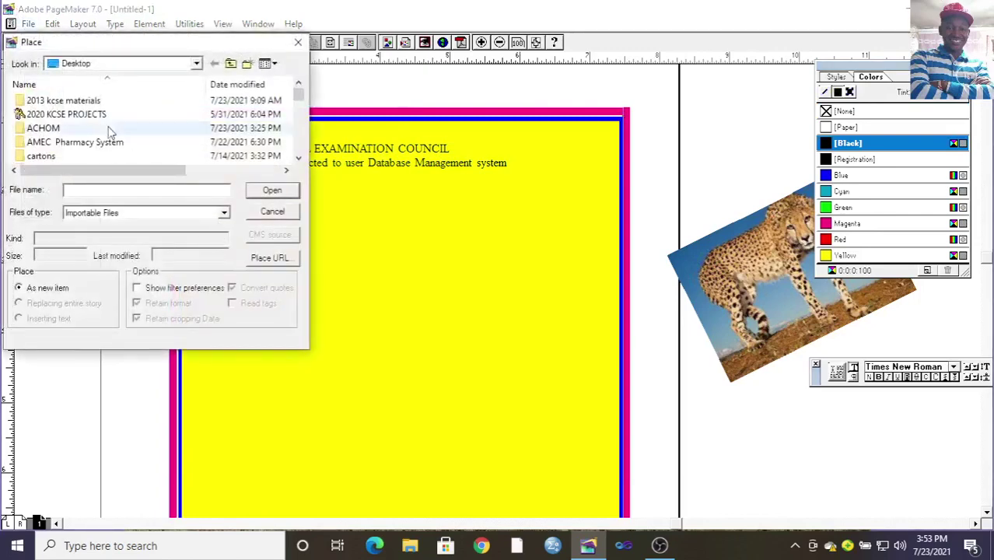
pyautogui.write('a')
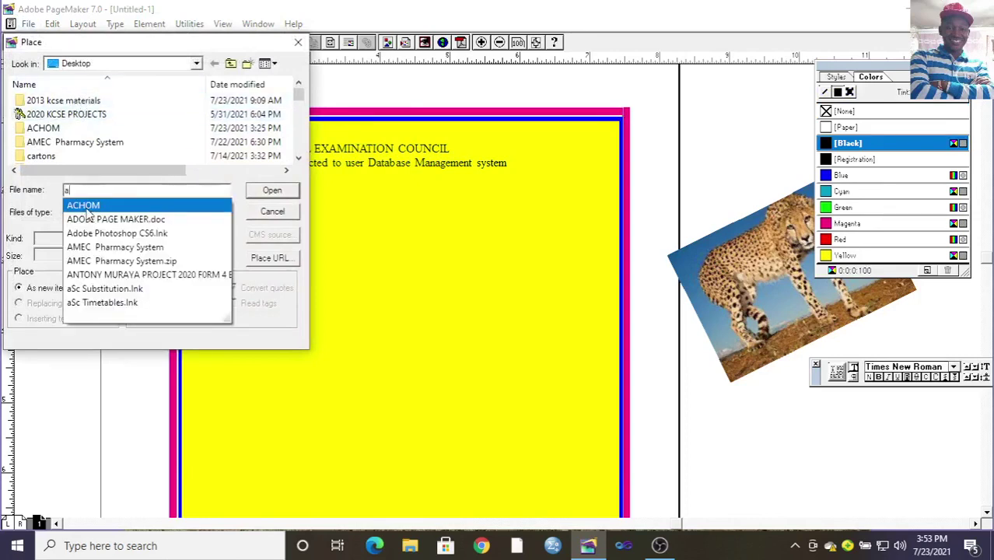
pyautogui.click(156, 220)
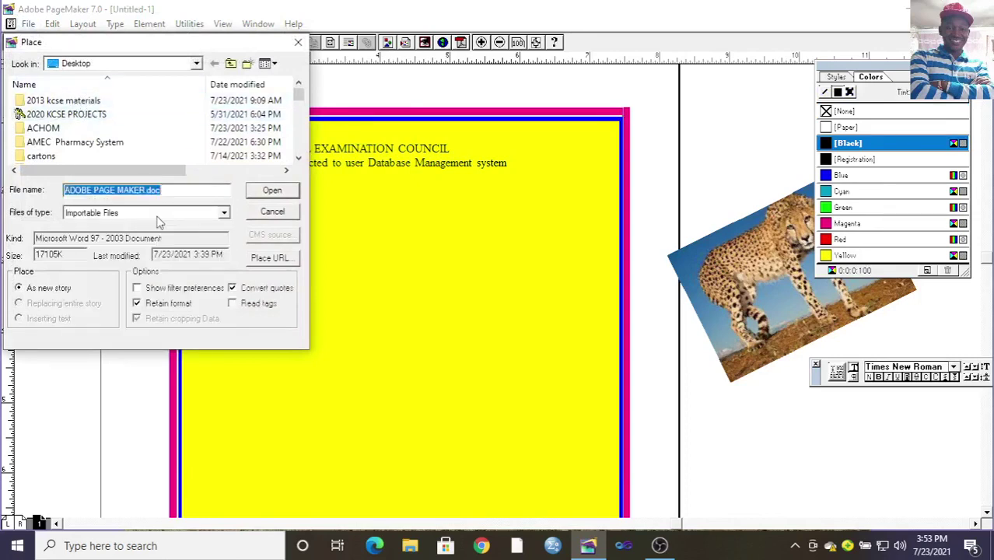
pyautogui.click(261, 192)
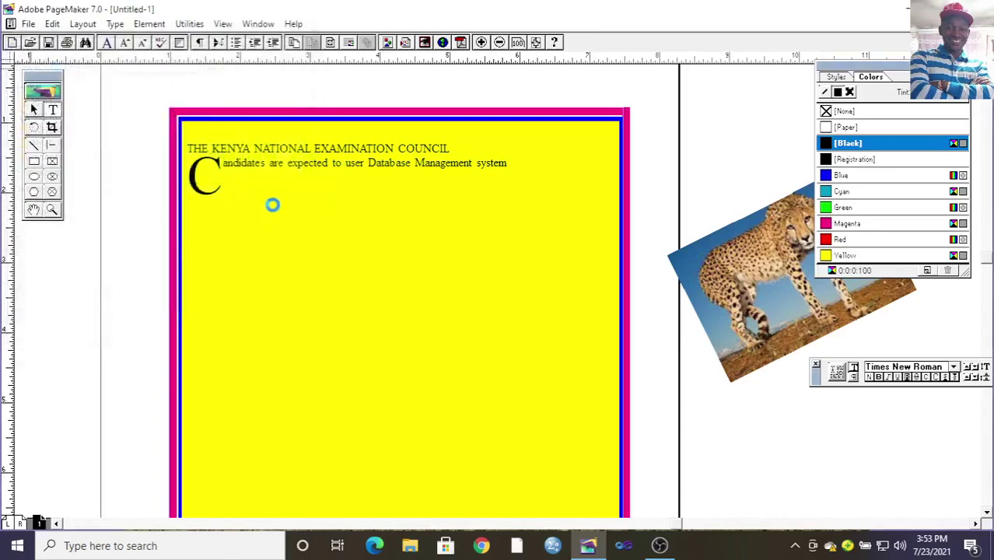
pyautogui.click(269, 224)
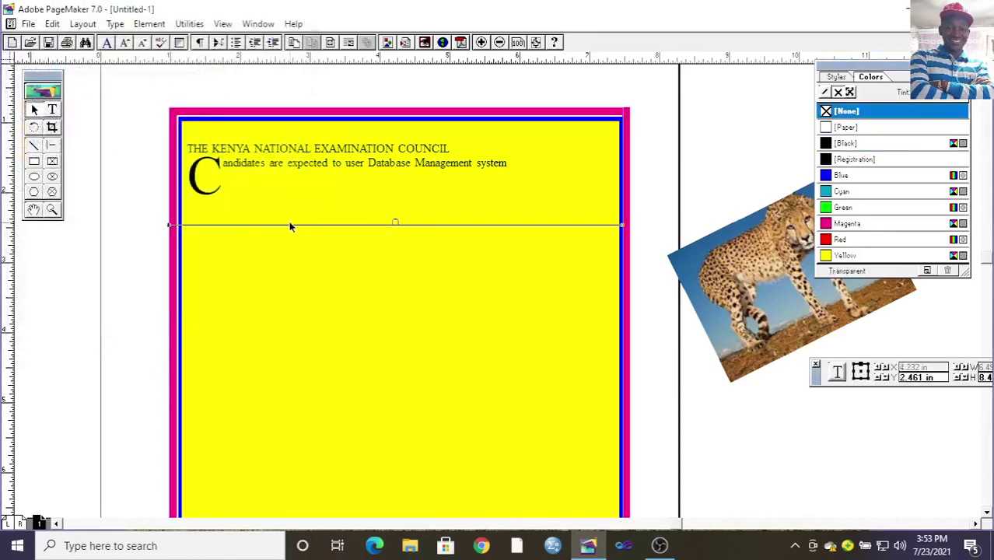
# - Try shifting the yellow rectangle and the heading text block to other positions on the page
pyautogui.click(291, 199)
pyautogui.moveTo(290, 199); pyautogui.dragTo(184, 216)
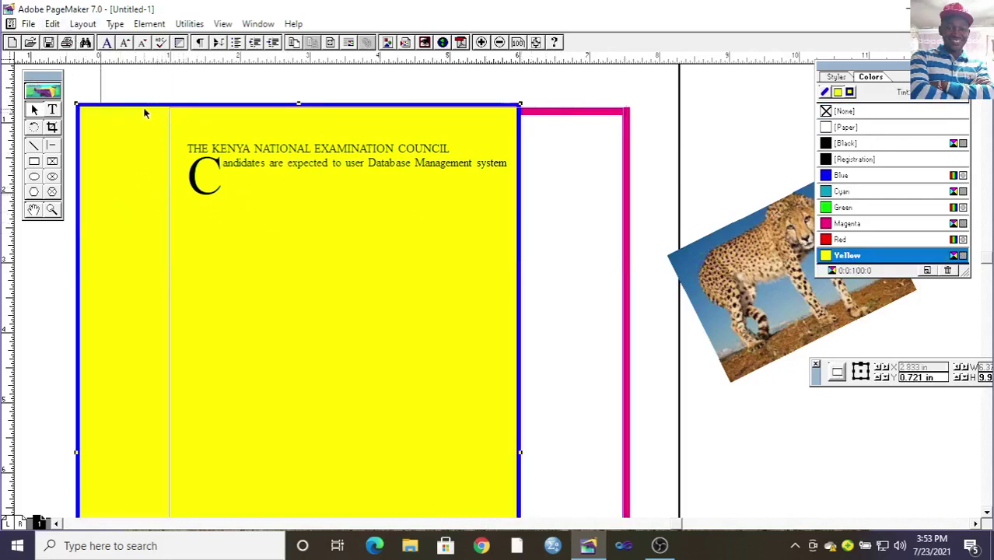
pyautogui.moveTo(160, 117); pyautogui.dragTo(332, 158)
pyautogui.click(225, 138)
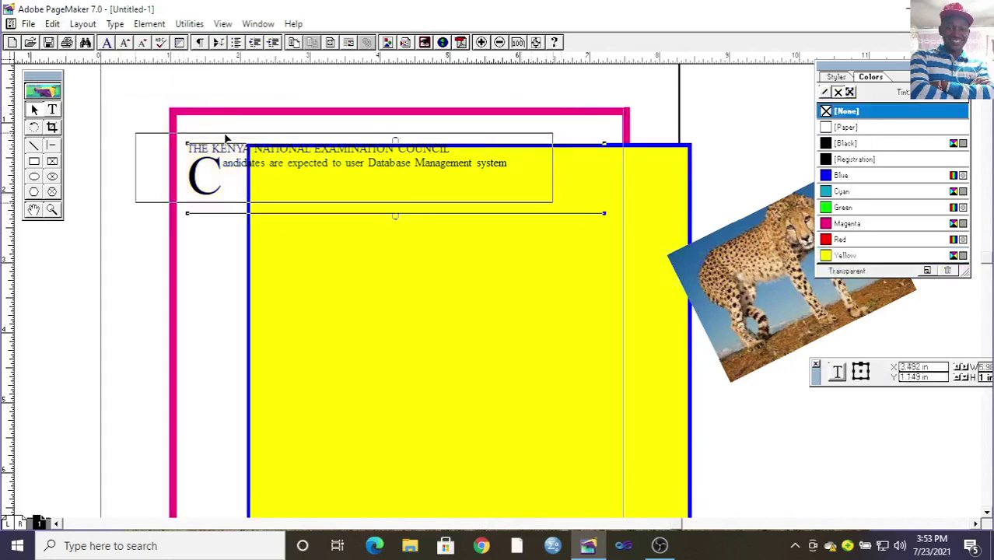
pyautogui.moveTo(226, 139); pyautogui.dragTo(175, 128)
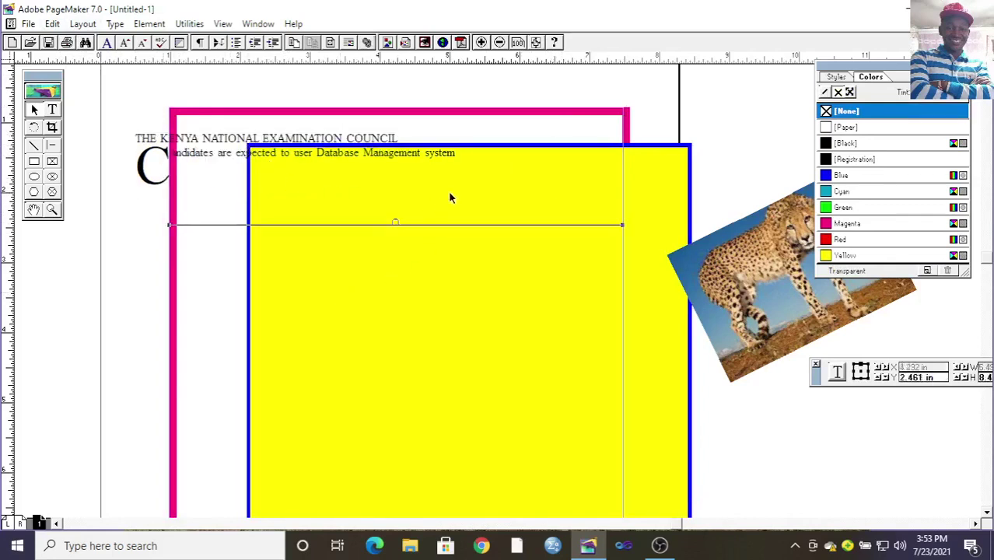
# - Realign the yellow rectangle inside the magenta border and move the heading text block onto its upper area
pyautogui.click(665, 152)
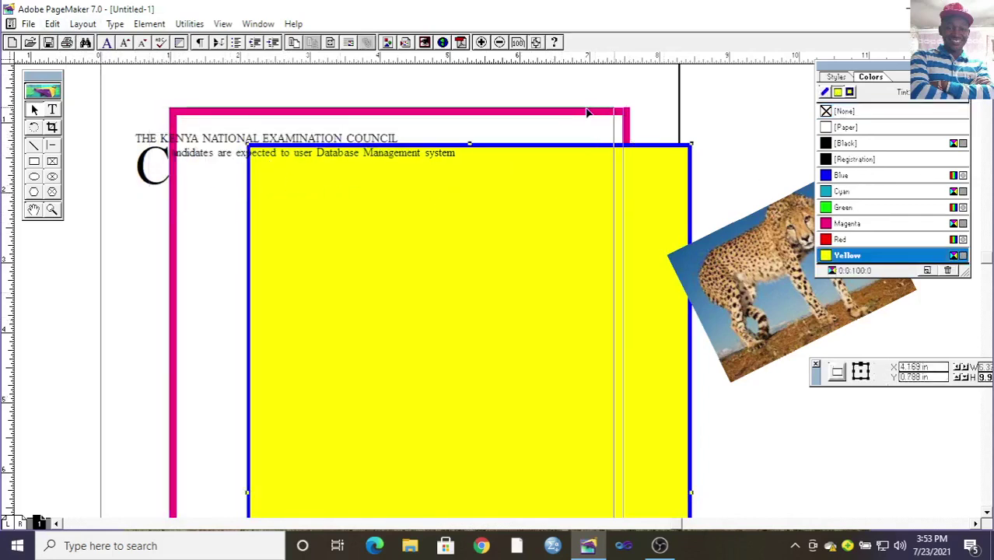
pyautogui.moveTo(587, 113); pyautogui.dragTo(600, 121)
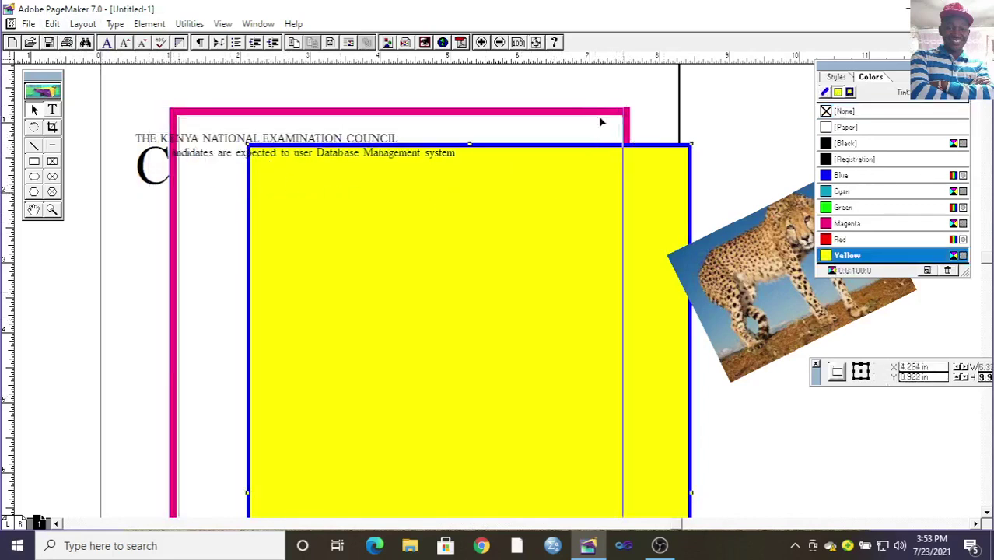
pyautogui.click(355, 140)
pyautogui.moveTo(309, 152); pyautogui.dragTo(392, 188)
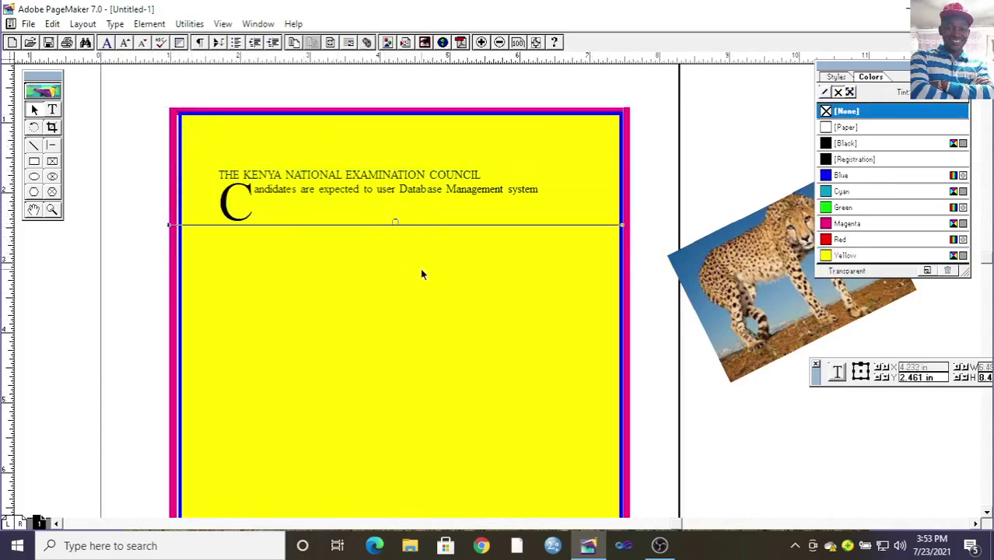
# - Move the cheetah picture over the heading text and apply rectangular text wrap with text flowing around all sides at 0.167 in standoff
pyautogui.press('Tab')
pyautogui.moveTo(472, 256); pyautogui.dragTo(377, 224)
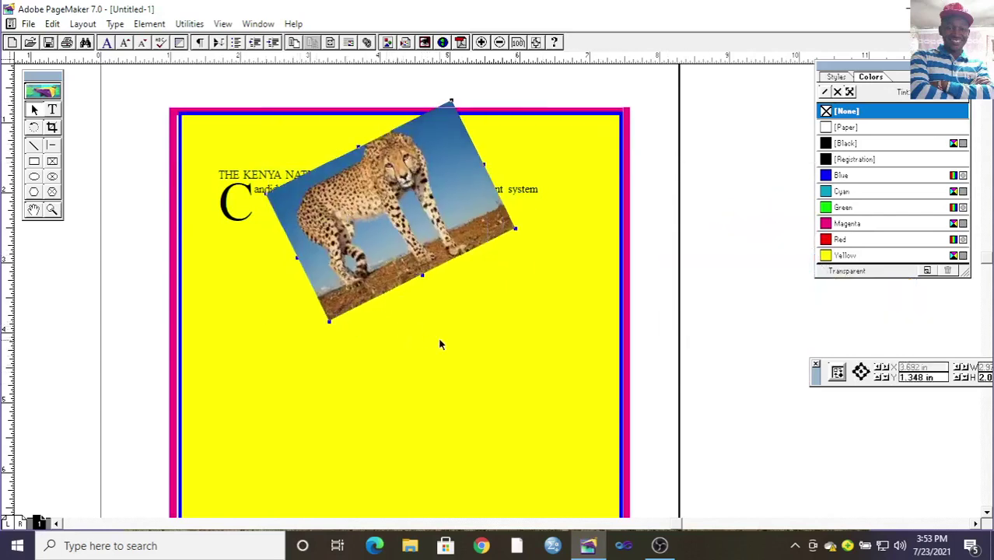
pyautogui.click(348, 44)
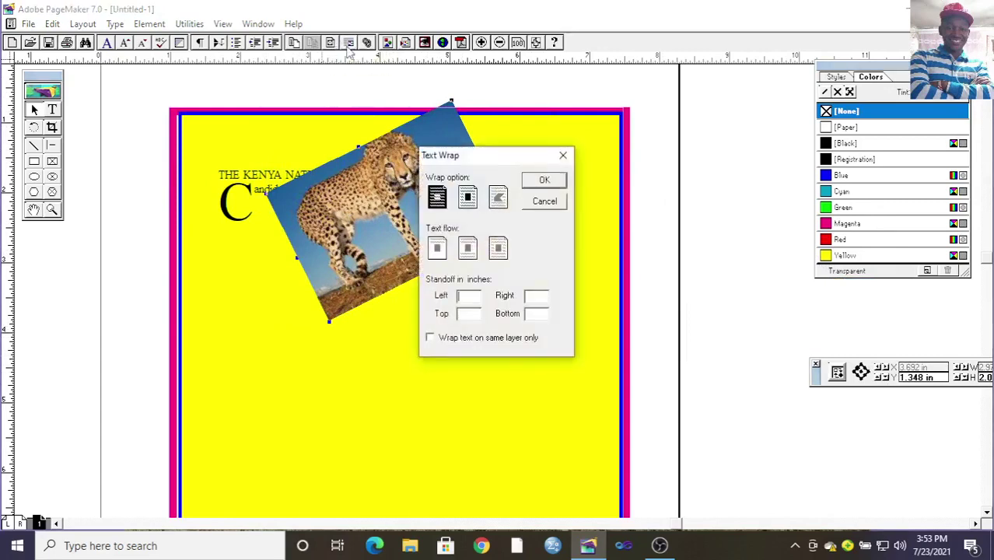
pyautogui.moveTo(472, 159); pyautogui.dragTo(509, 235)
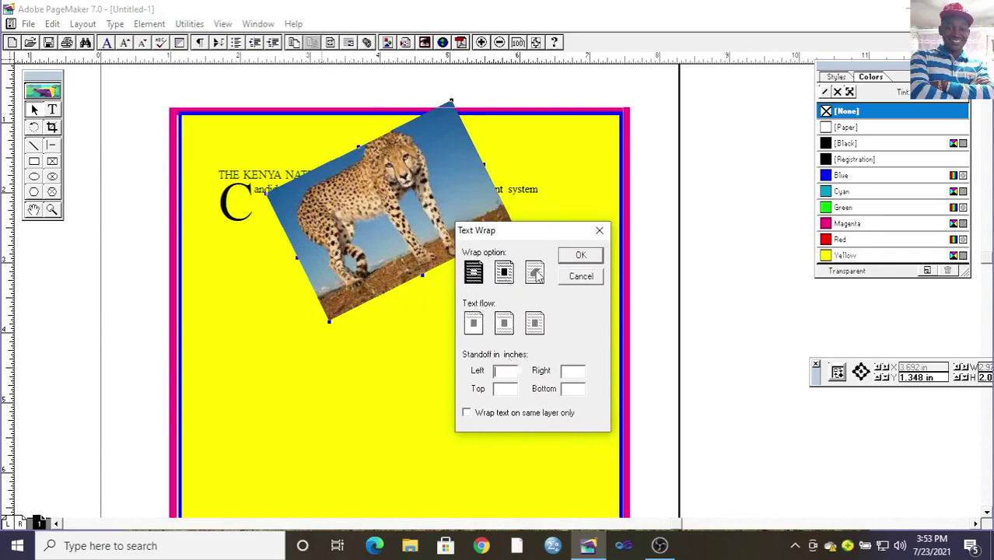
pyautogui.click(504, 272)
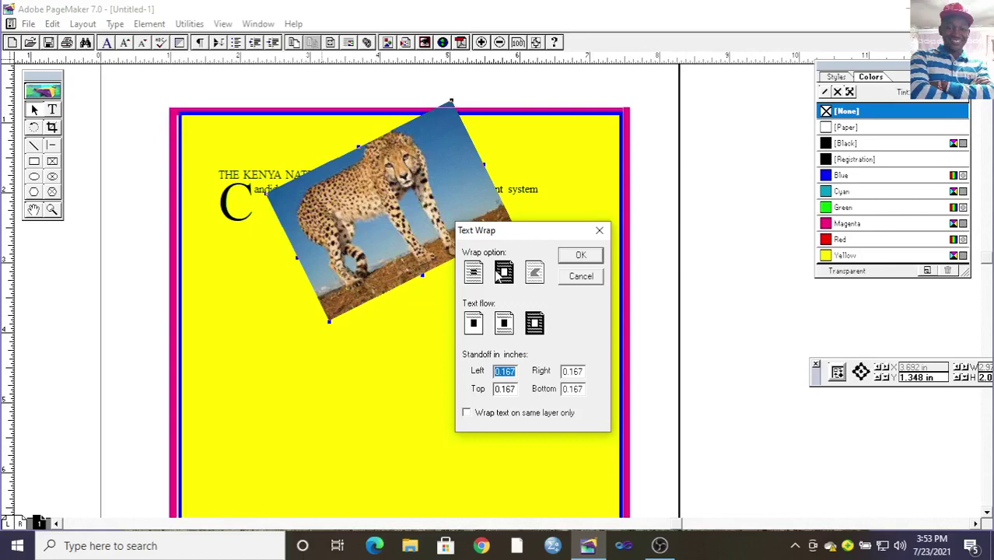
pyautogui.click(581, 255)
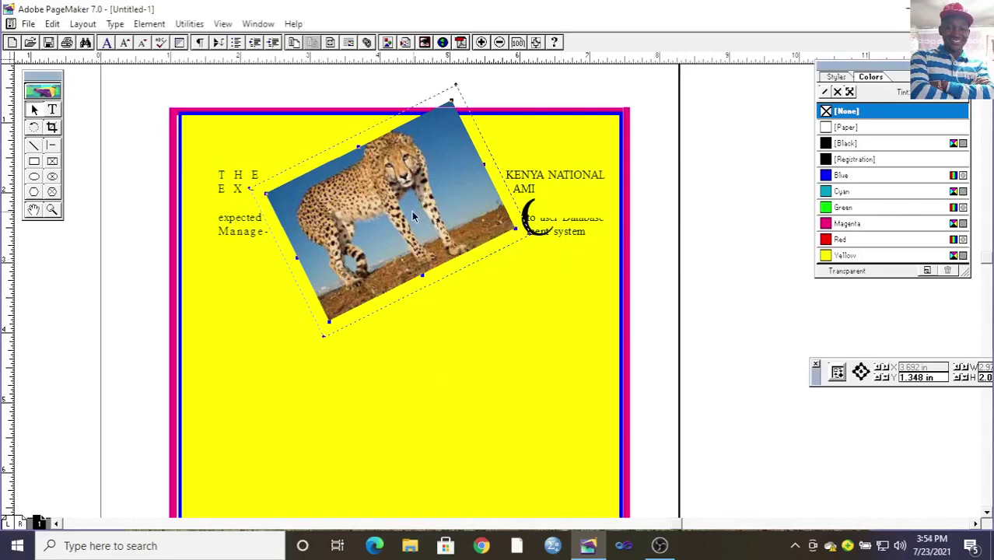
# - Pull the right-hand corners of the cheetah's wrap boundary inward over the picture and move the picture lower on the page
pyautogui.moveTo(517, 232); pyautogui.dragTo(423, 196)
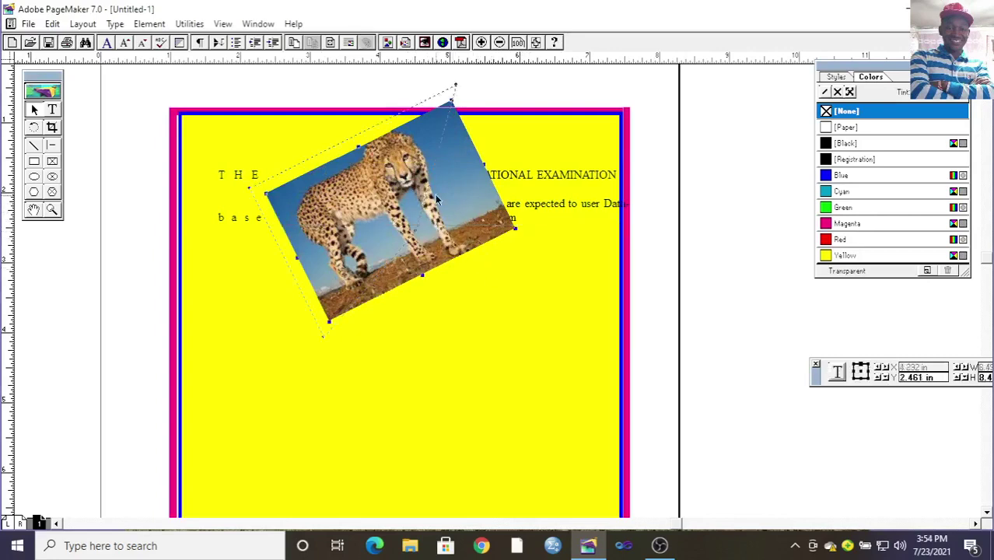
pyautogui.click(455, 314)
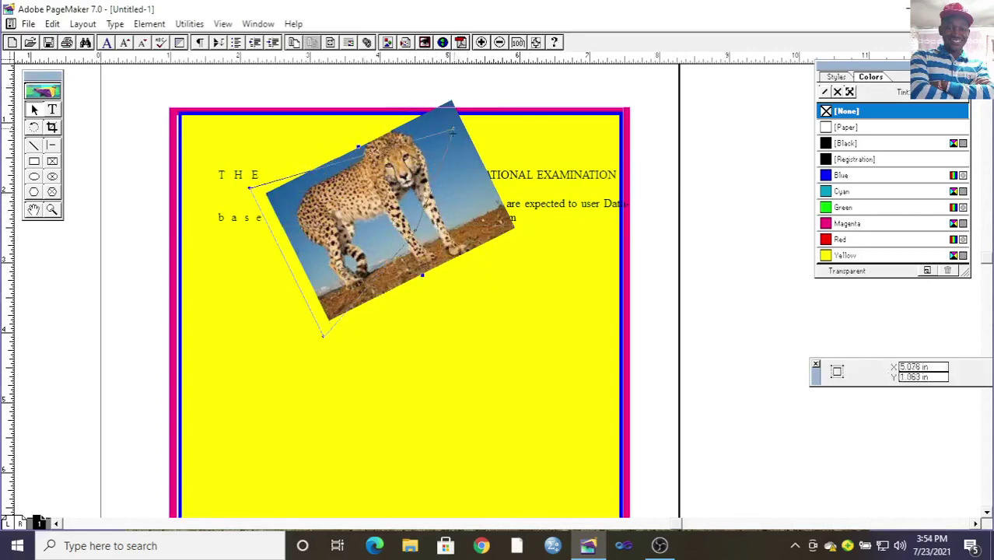
pyautogui.moveTo(412, 193); pyautogui.dragTo(410, 278)
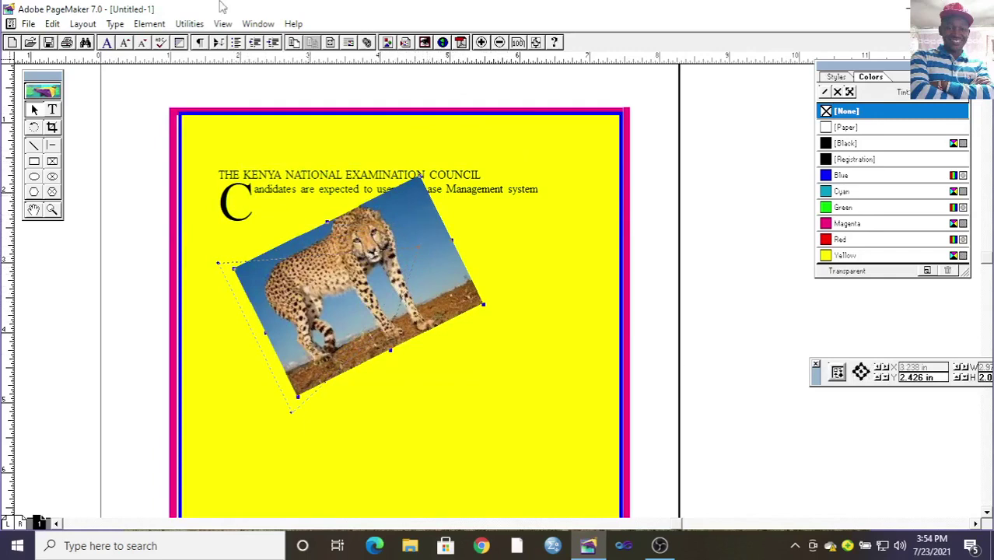
# - Set the cheetah picture's text flow to jump over the graphic and reset its wrap boundary to rectangular
pyautogui.click(549, 293)
pyautogui.click(402, 330)
pyautogui.click(349, 43)
pyautogui.click(468, 249)
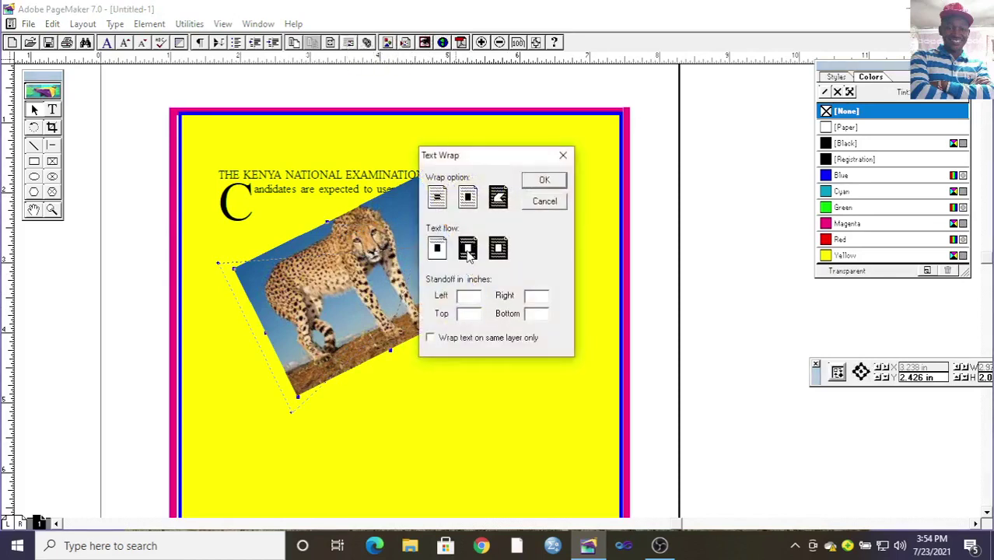
pyautogui.click(468, 197)
pyautogui.click(529, 184)
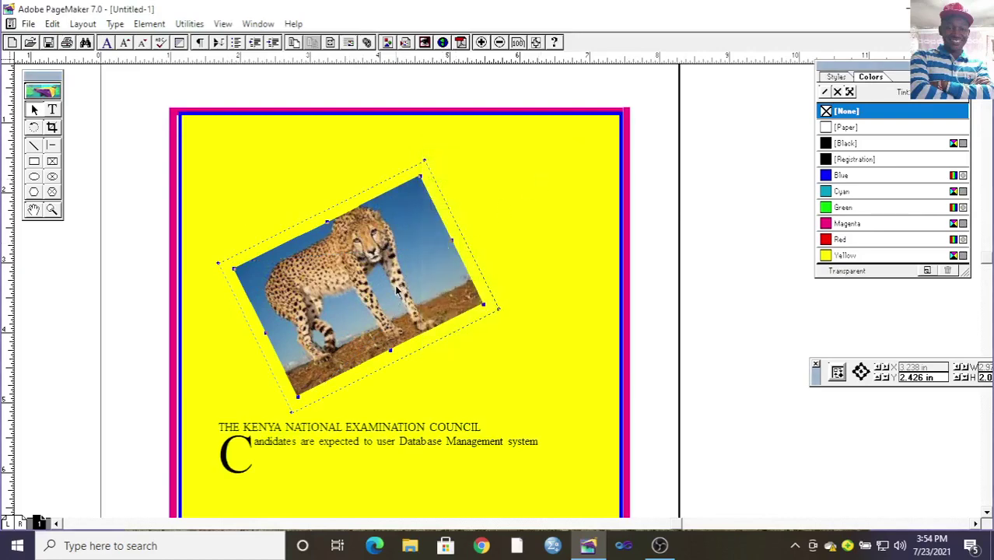
# - Move the cheetah picture below the heading text and set its text flow to column break
pyautogui.moveTo(396, 289); pyautogui.dragTo(398, 332)
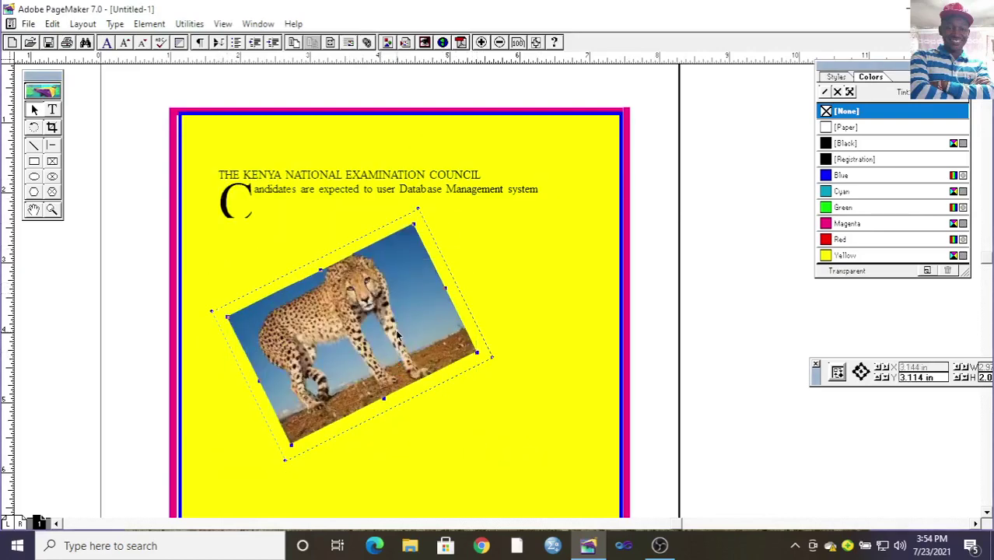
pyautogui.click(349, 43)
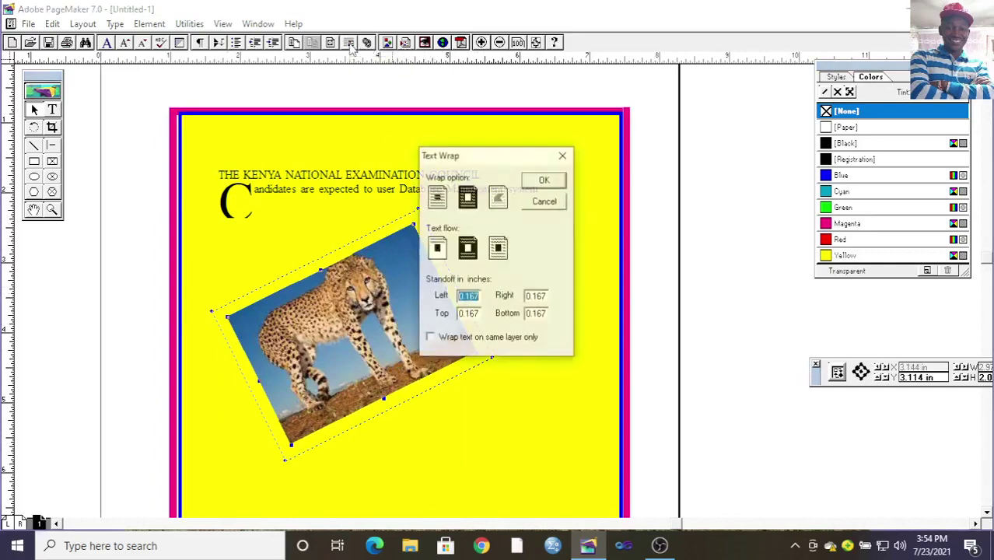
pyautogui.click(439, 255)
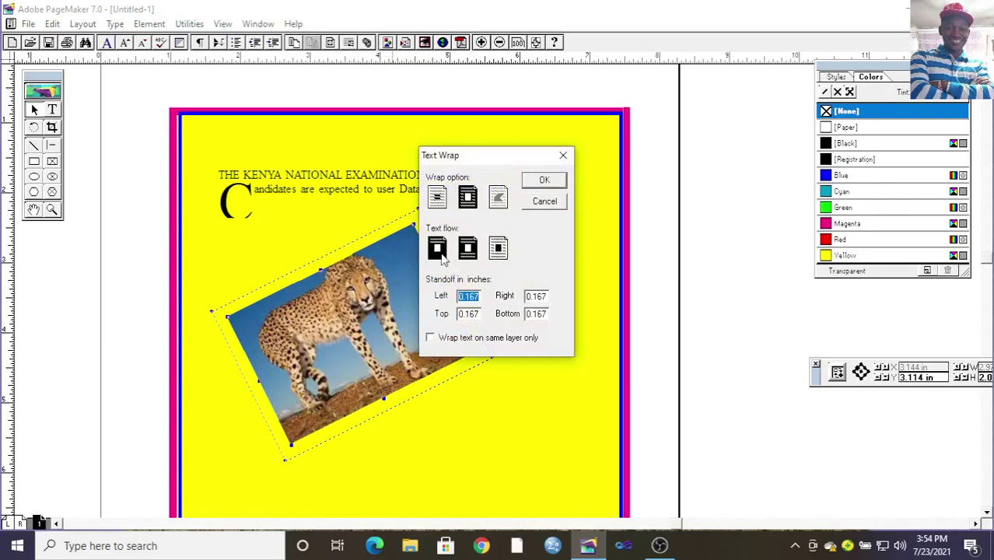
pyautogui.click(545, 183)
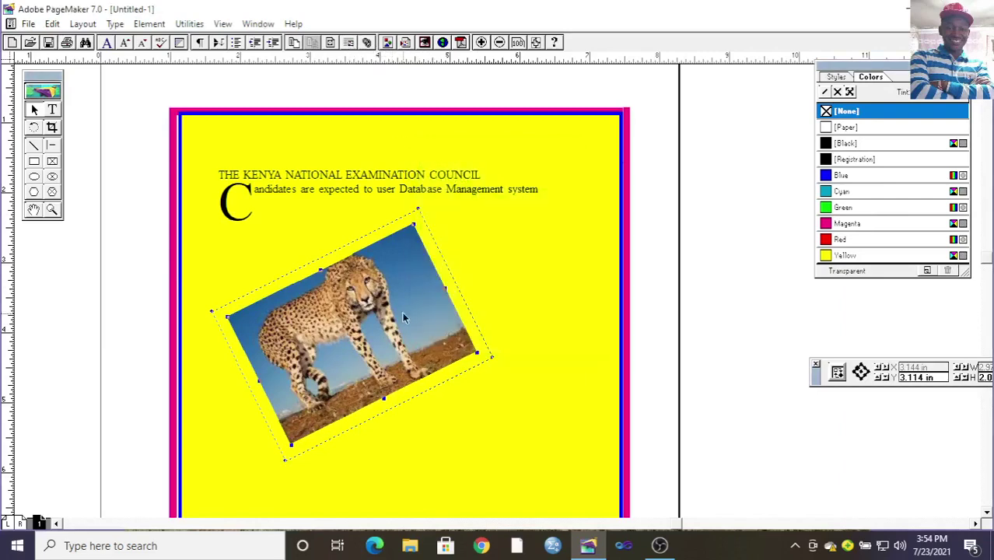
# - Turn off text wrap for the cheetah picture and position it directly beneath the "Candidates" line
pyautogui.moveTo(401, 276)
pyautogui.mouseDown()
pyautogui.moveTo(414, 295)
pyautogui.moveTo(414, 281)
pyautogui.mouseUp()
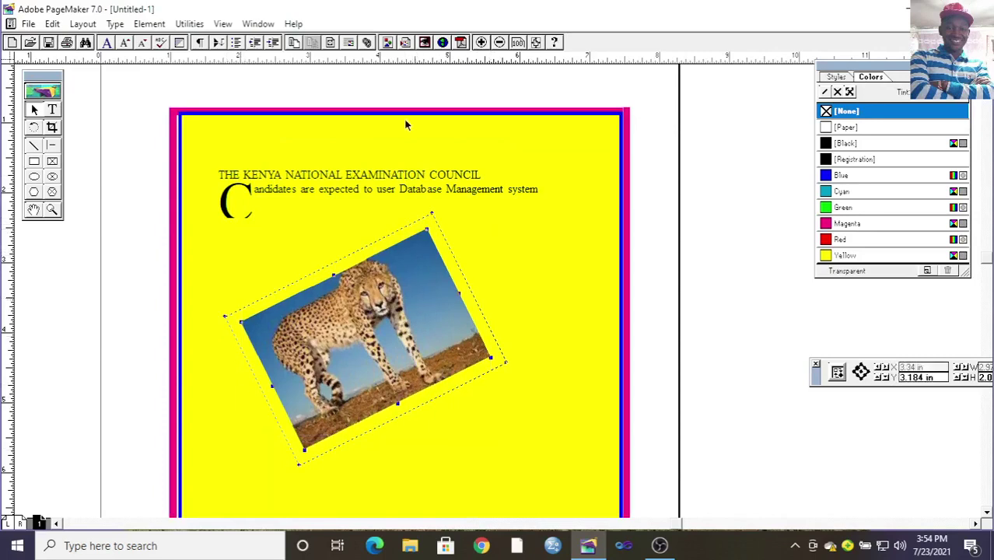
pyautogui.click(351, 44)
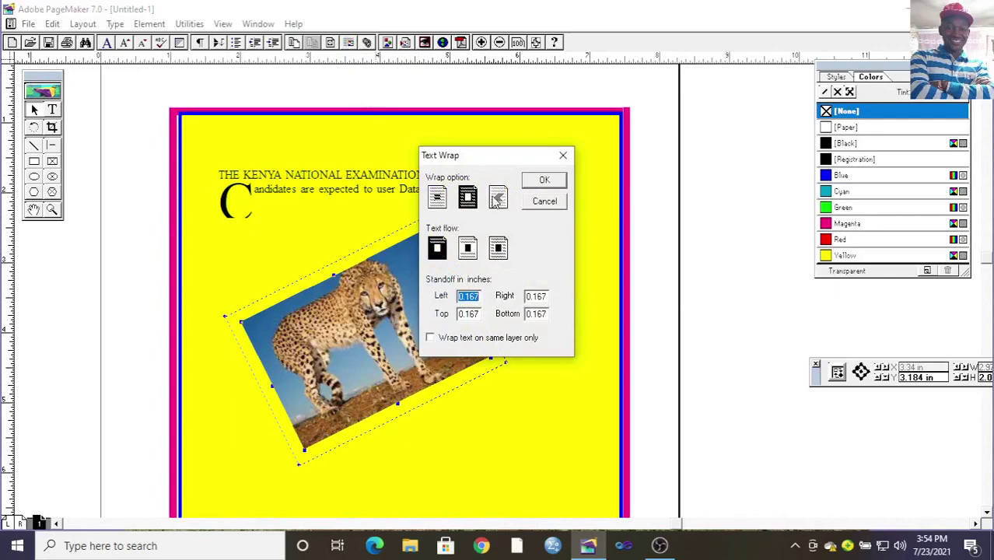
pyautogui.click(436, 197)
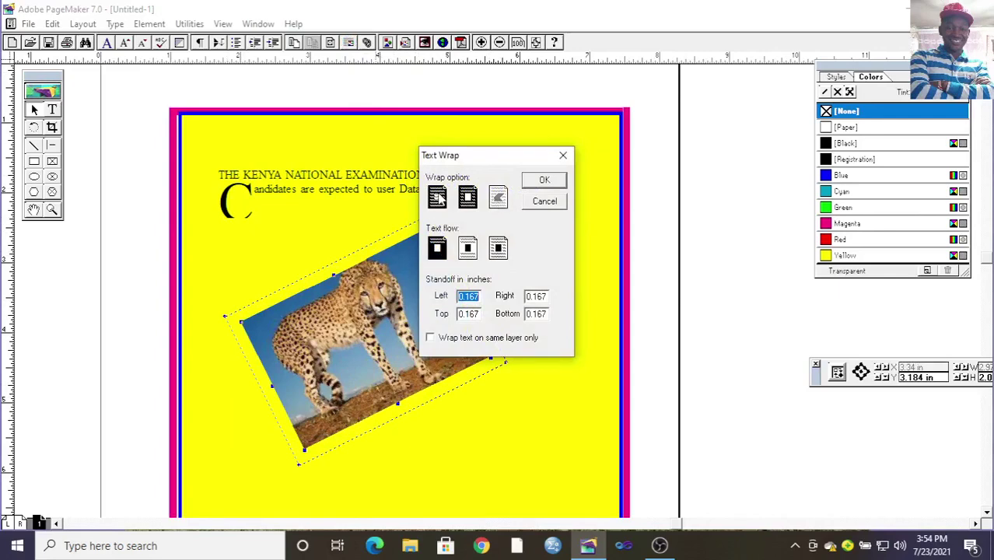
pyautogui.click(547, 179)
pyautogui.moveTo(417, 284); pyautogui.dragTo(372, 282)
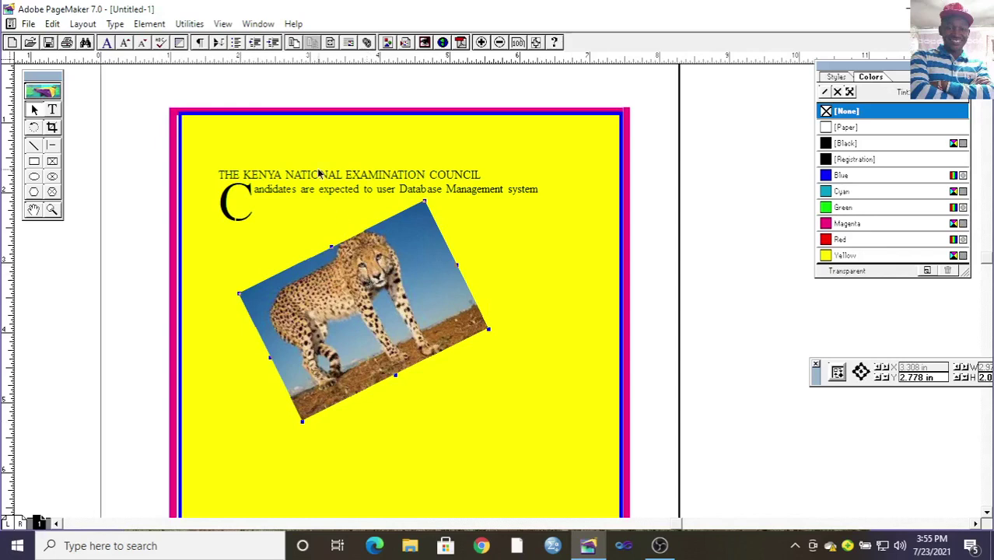
pyautogui.click(116, 26)
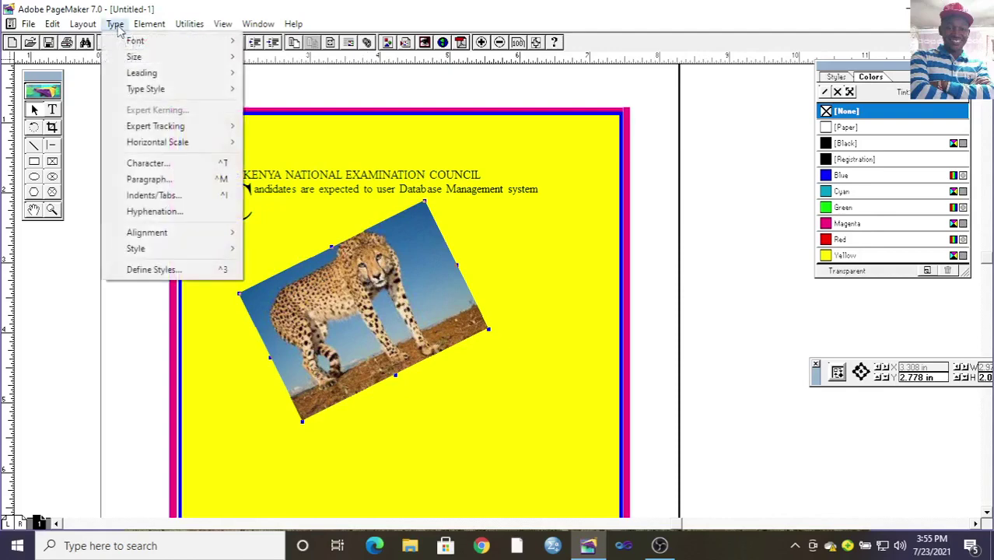
pyautogui.moveTo(156, 41)
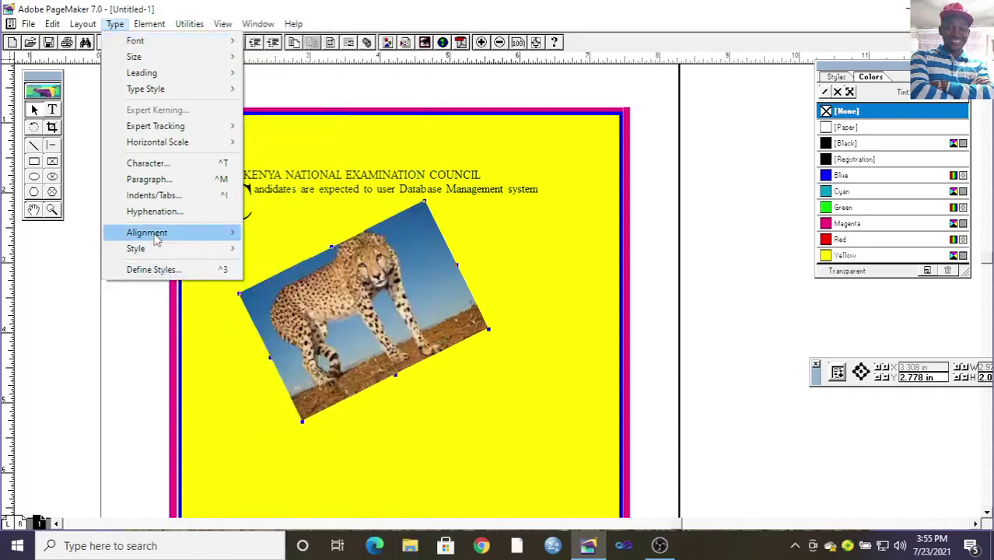
pyautogui.moveTo(155, 251)
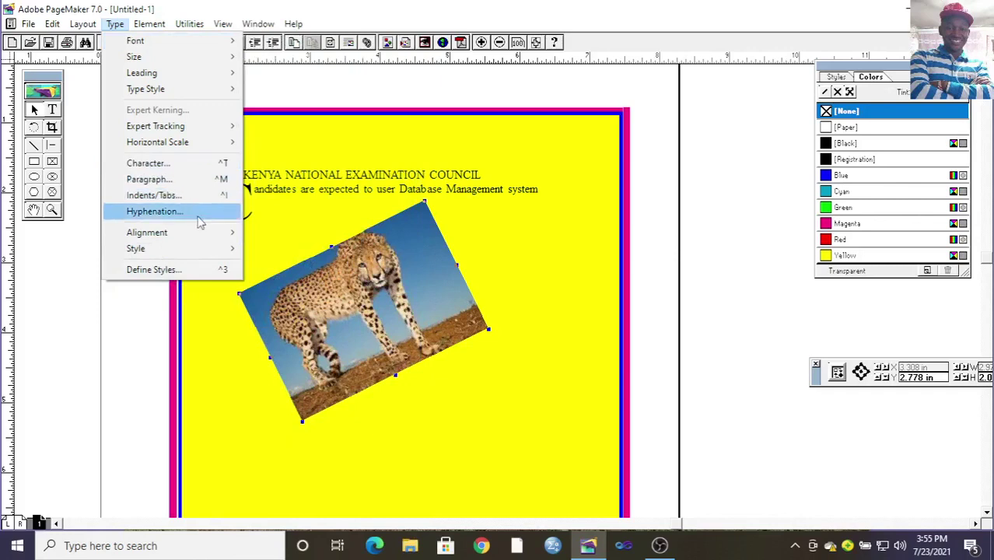
pyautogui.moveTo(189, 126)
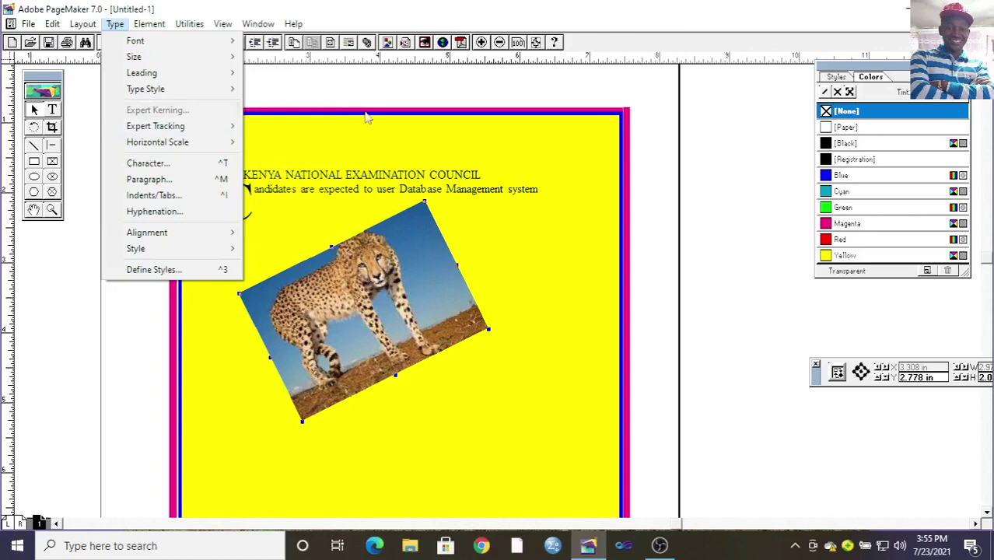
pyautogui.click(510, 144)
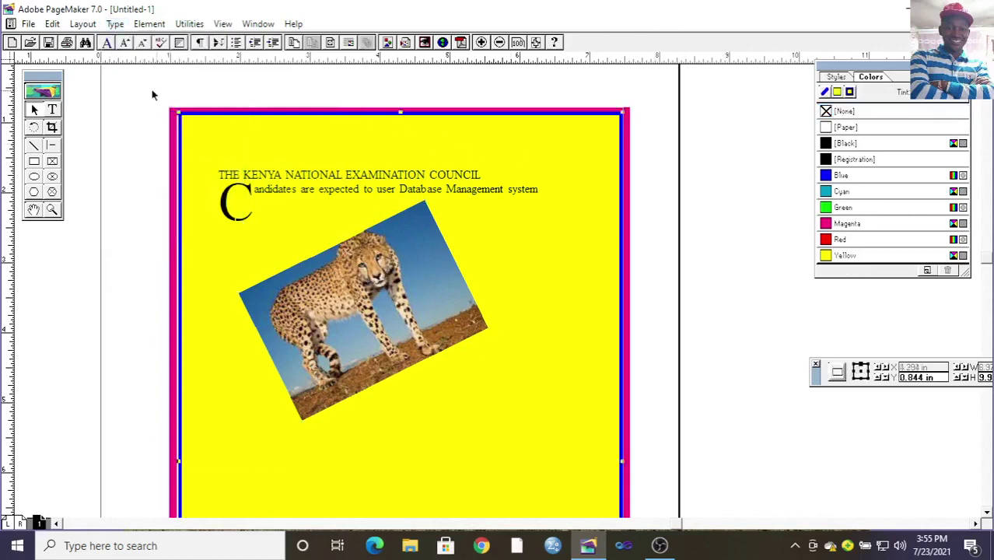
pyautogui.click(82, 24)
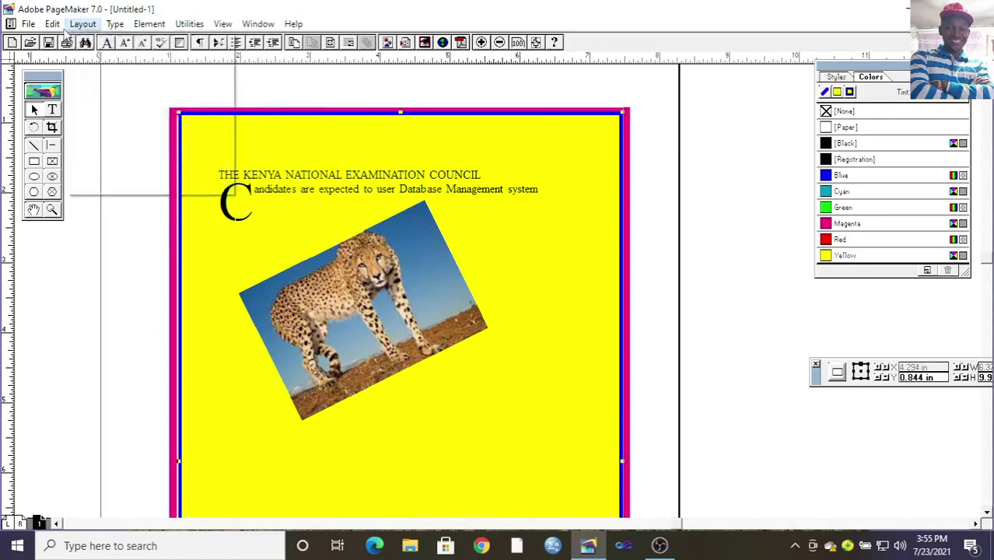
pyautogui.click(53, 24)
pyautogui.click(548, 184)
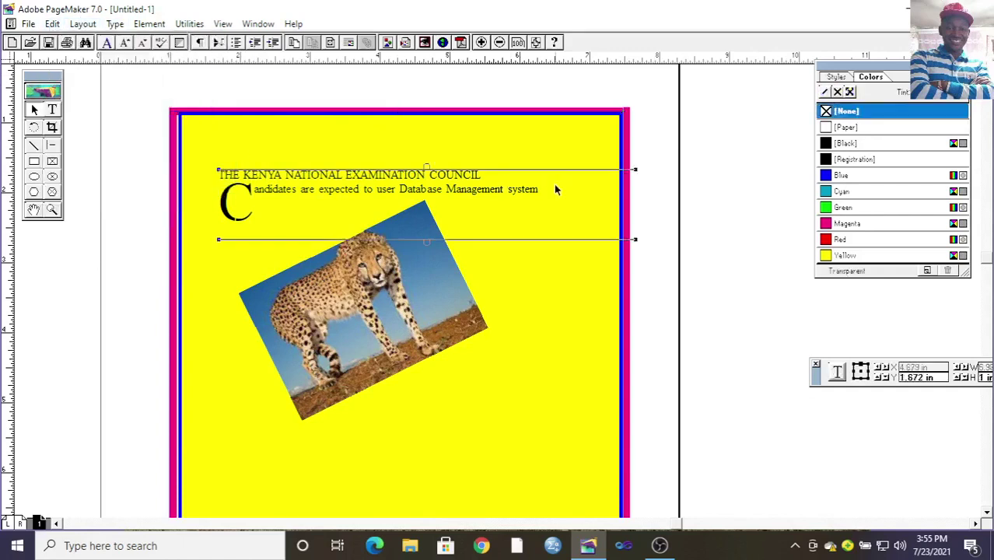
pyautogui.click(503, 306)
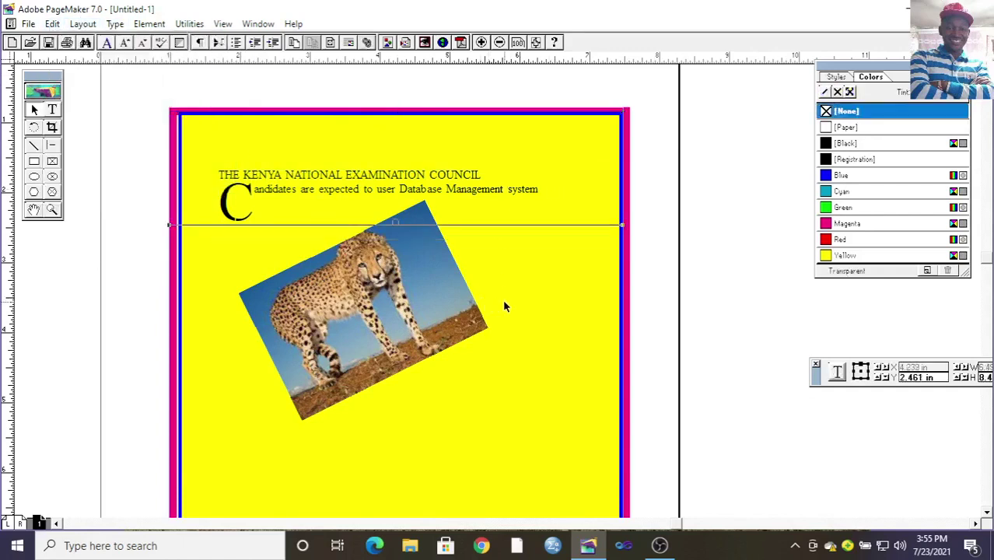